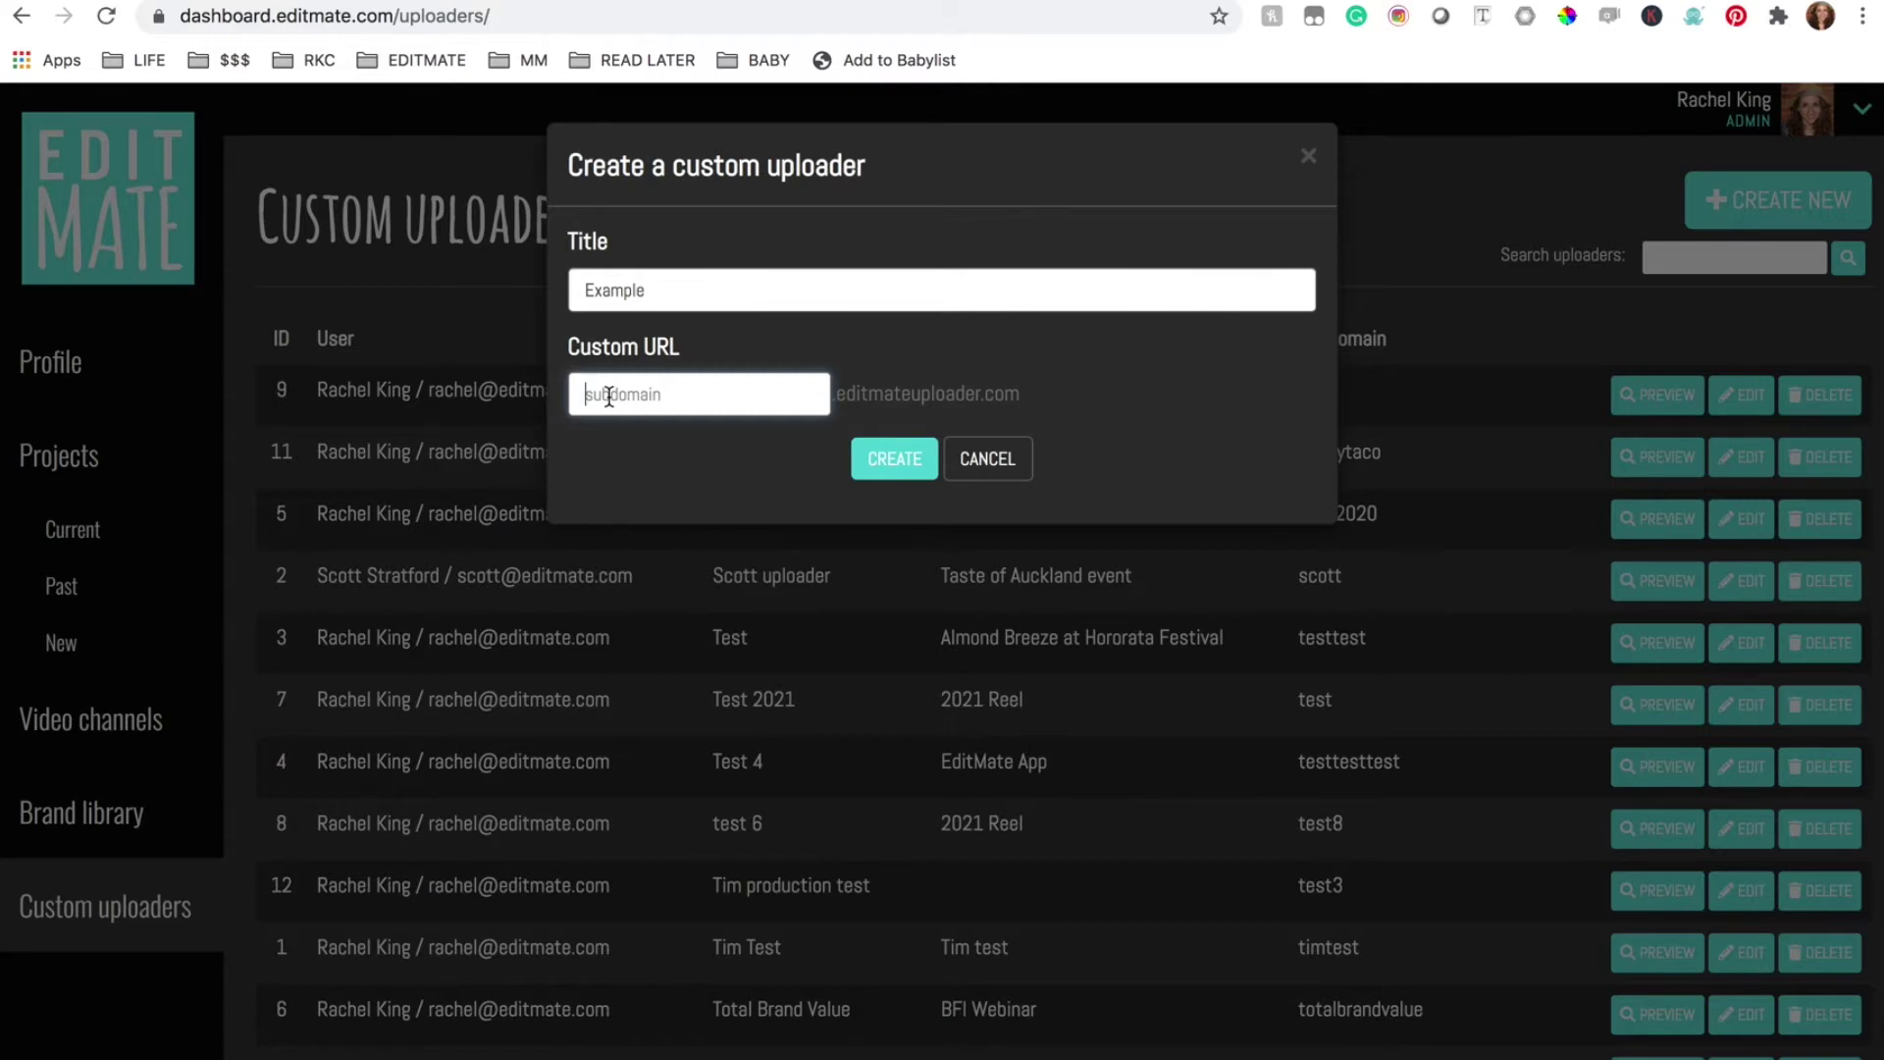
Create the uploader at subdomain 'example' and review its edit form
text(example)
click(911, 463)
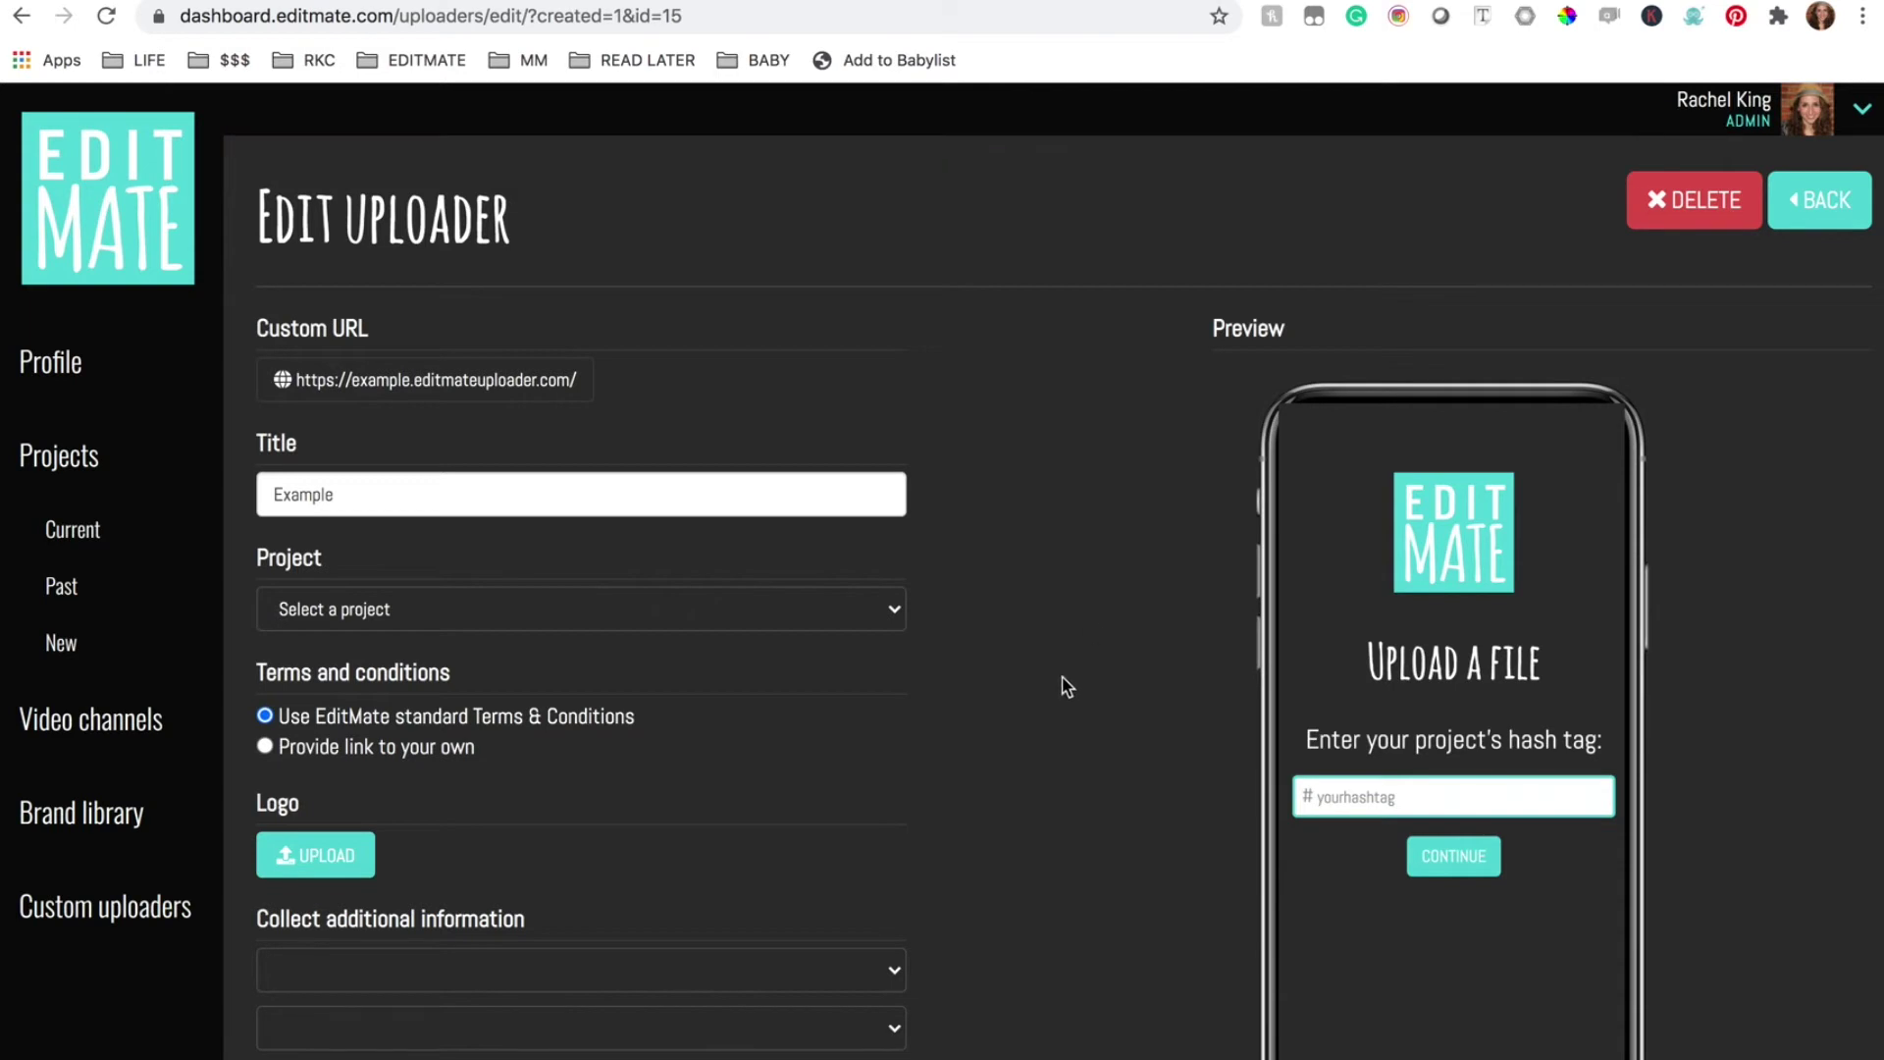
scroll(1001, 801, down, 2)
scroll(1000, 802, down, 8)
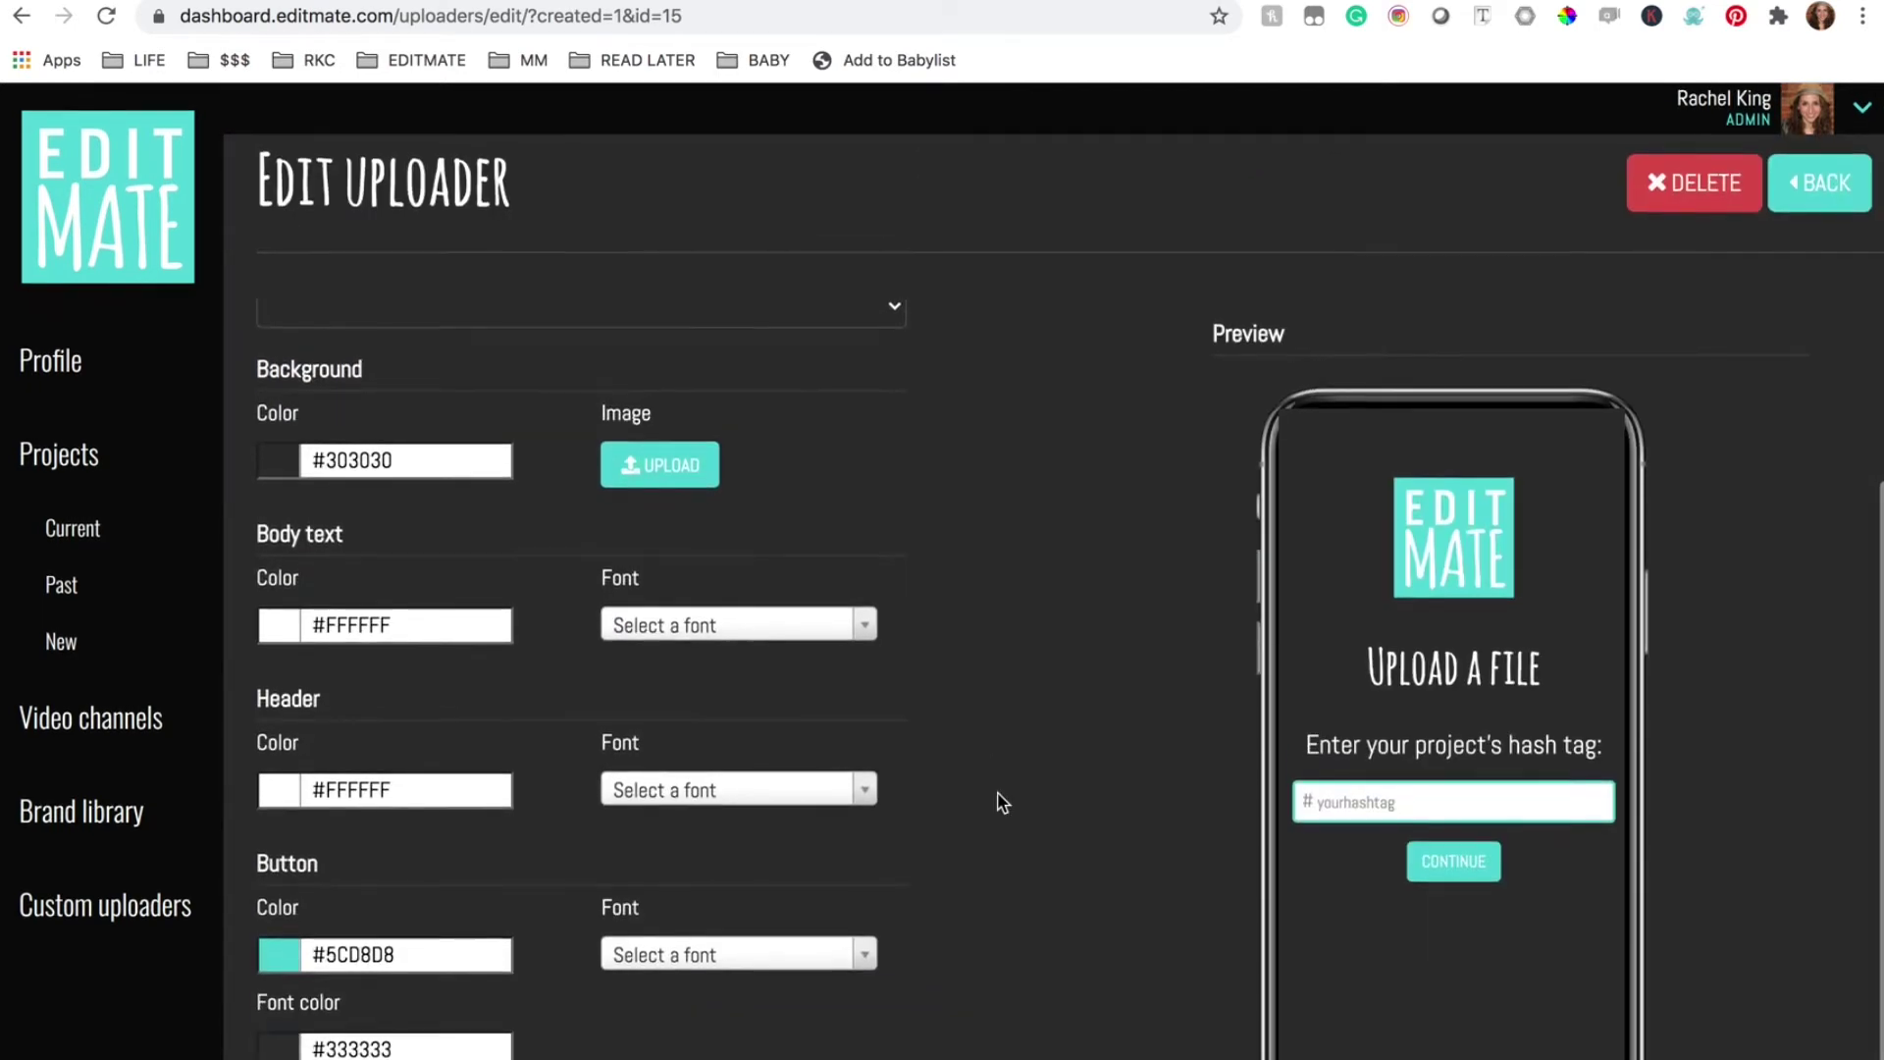
scroll(1000, 801, up, 7)
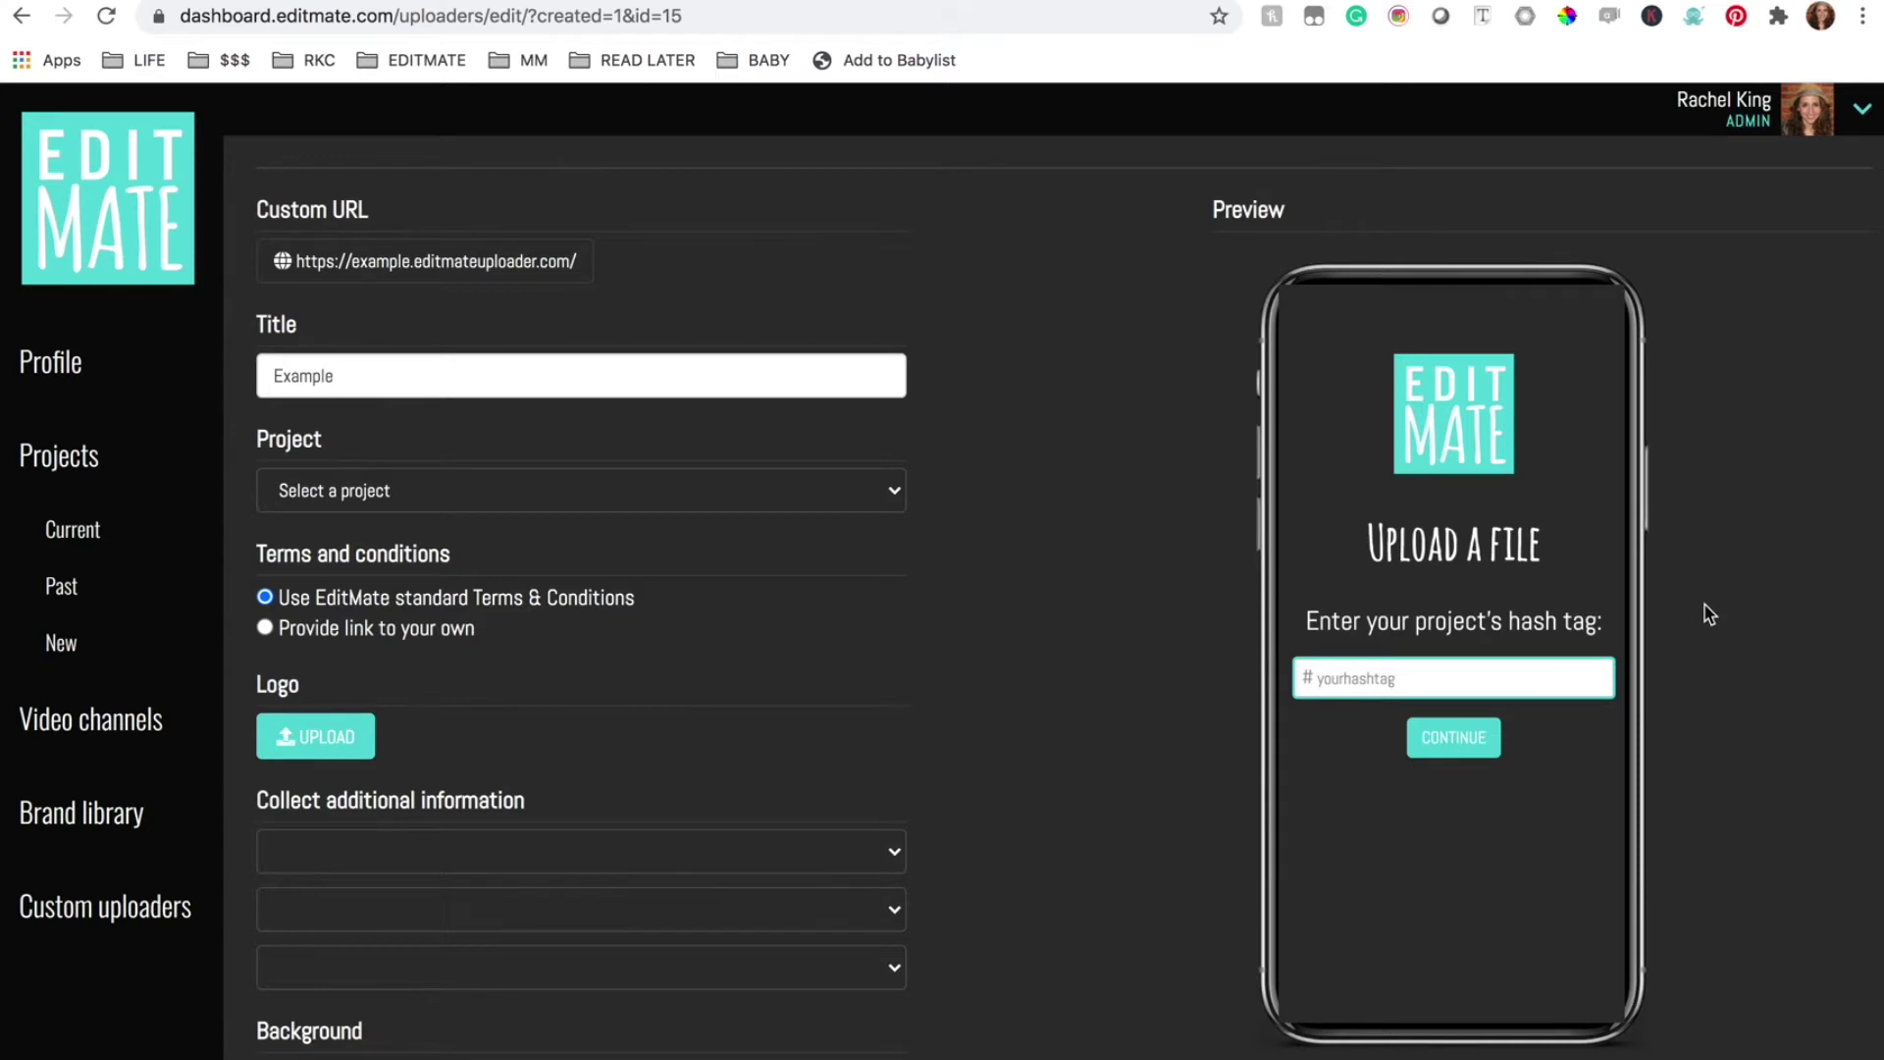
scroll(1040, 647, up, 2)
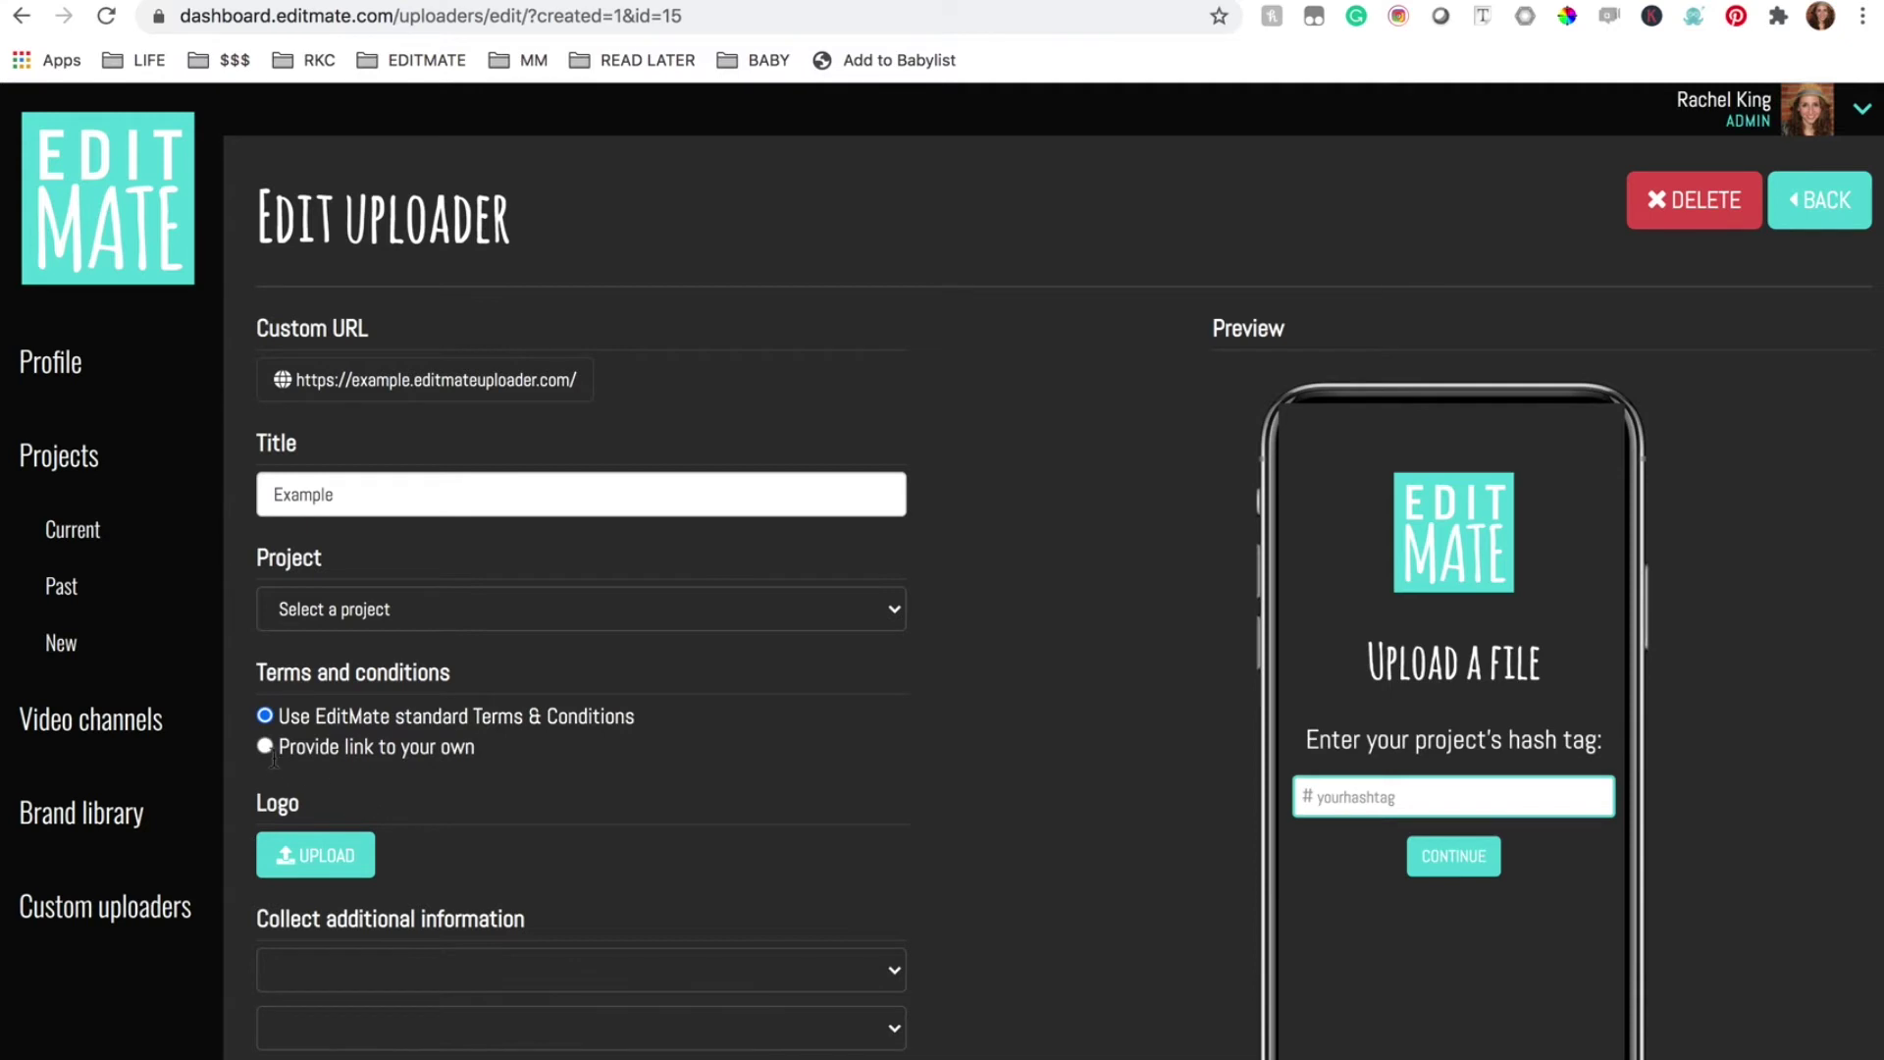
Keep the standard EditMate terms and make the uploader background white
click(266, 748)
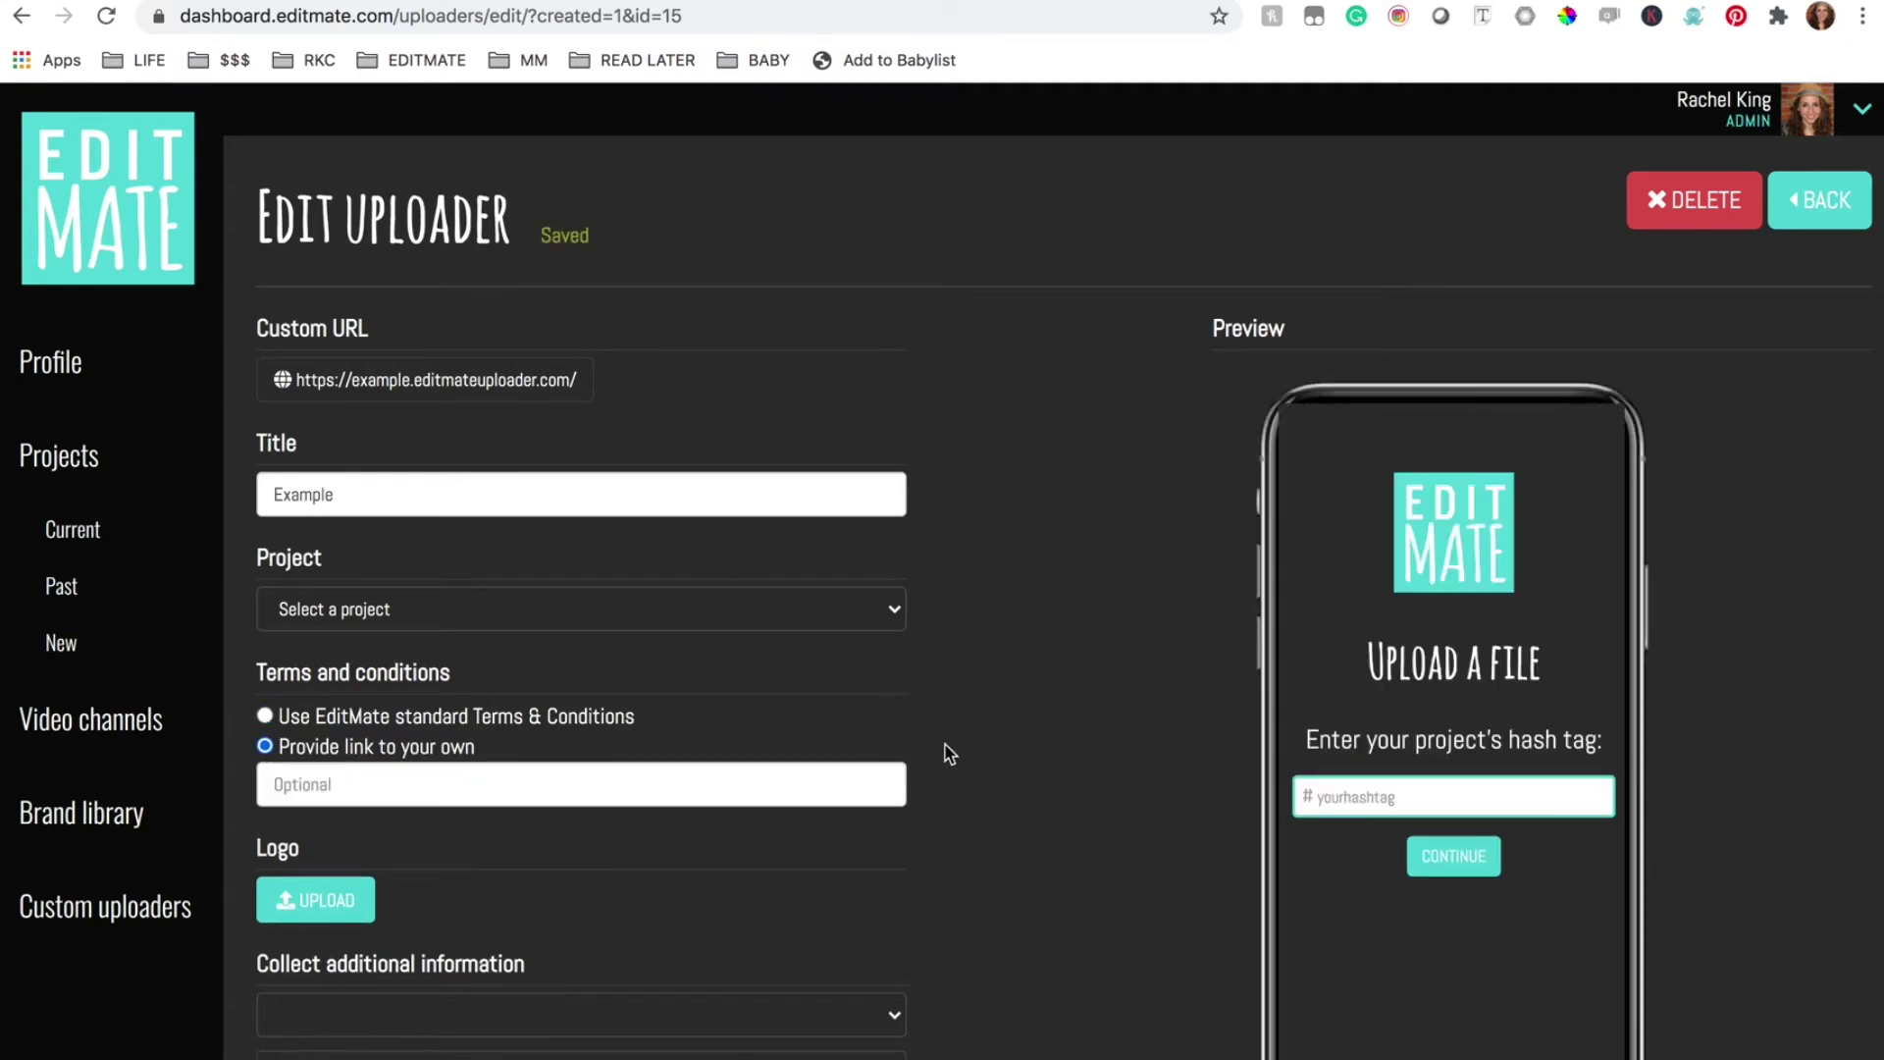
click(264, 718)
scroll(895, 846, down, 5)
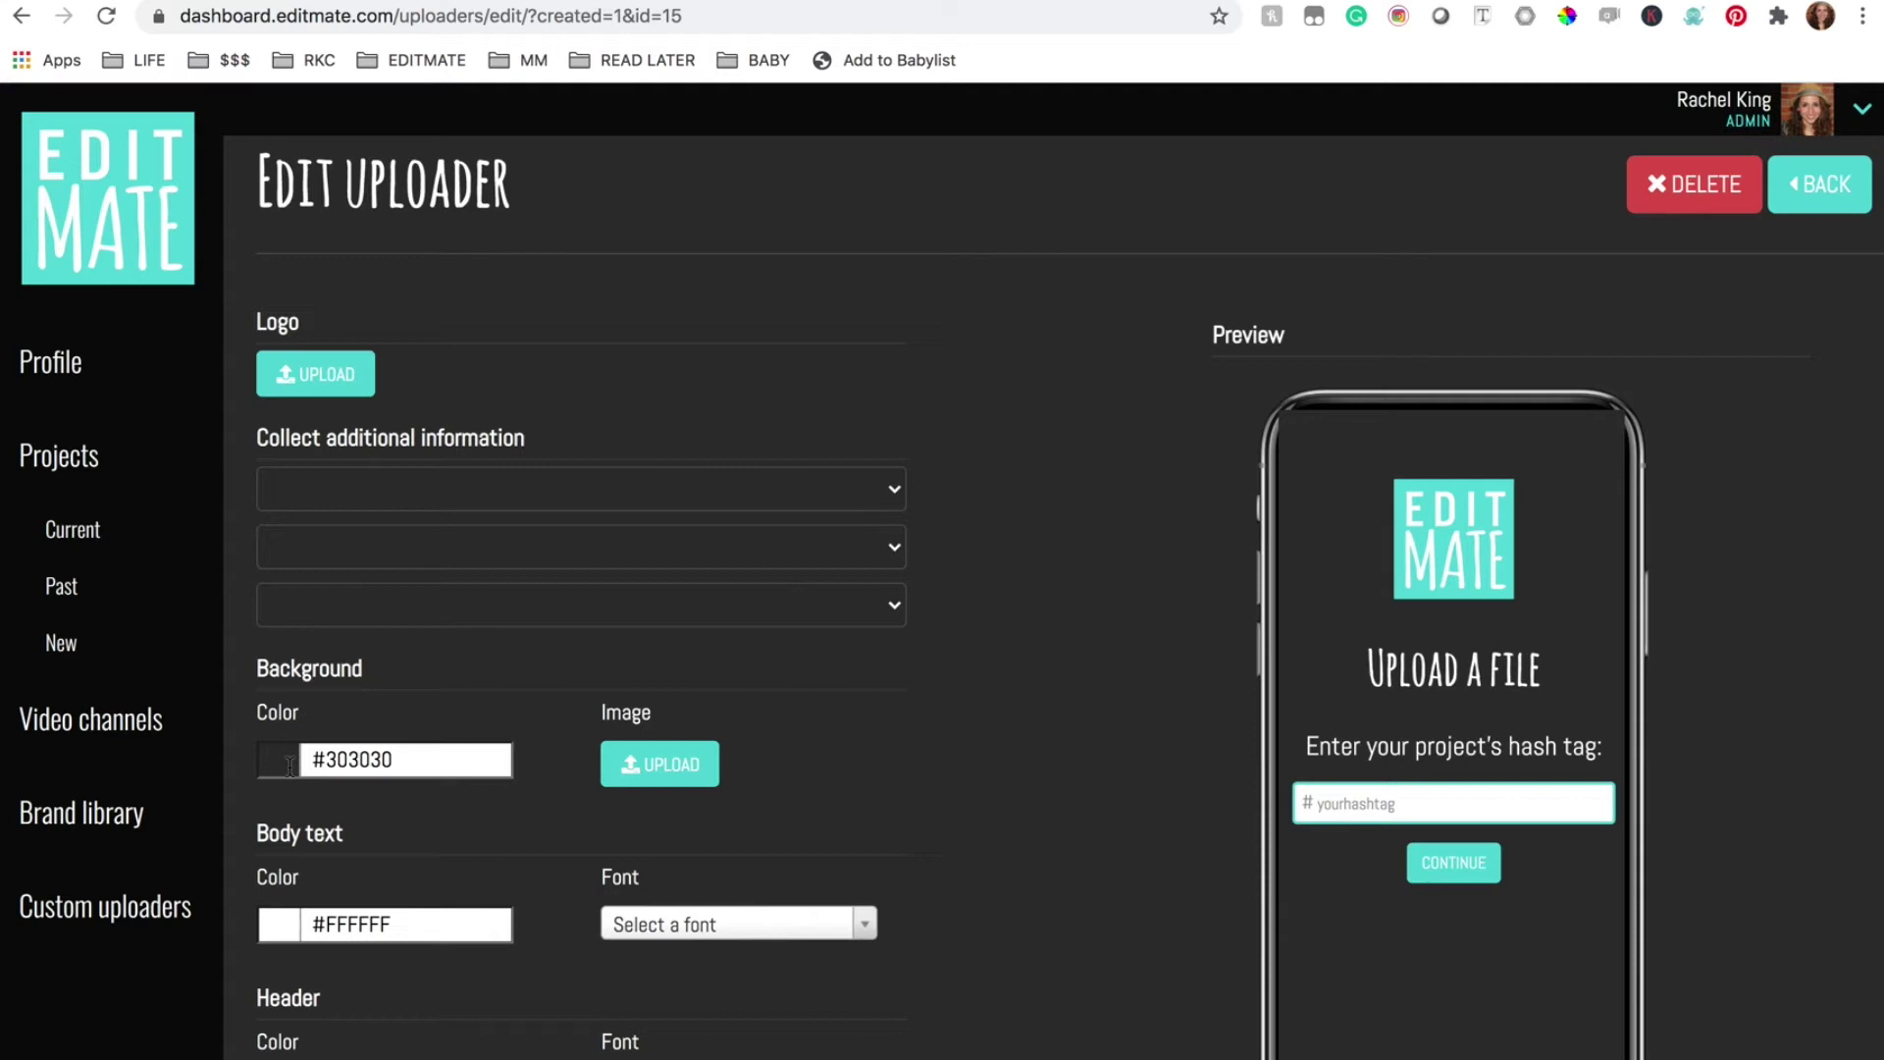
click(370, 761)
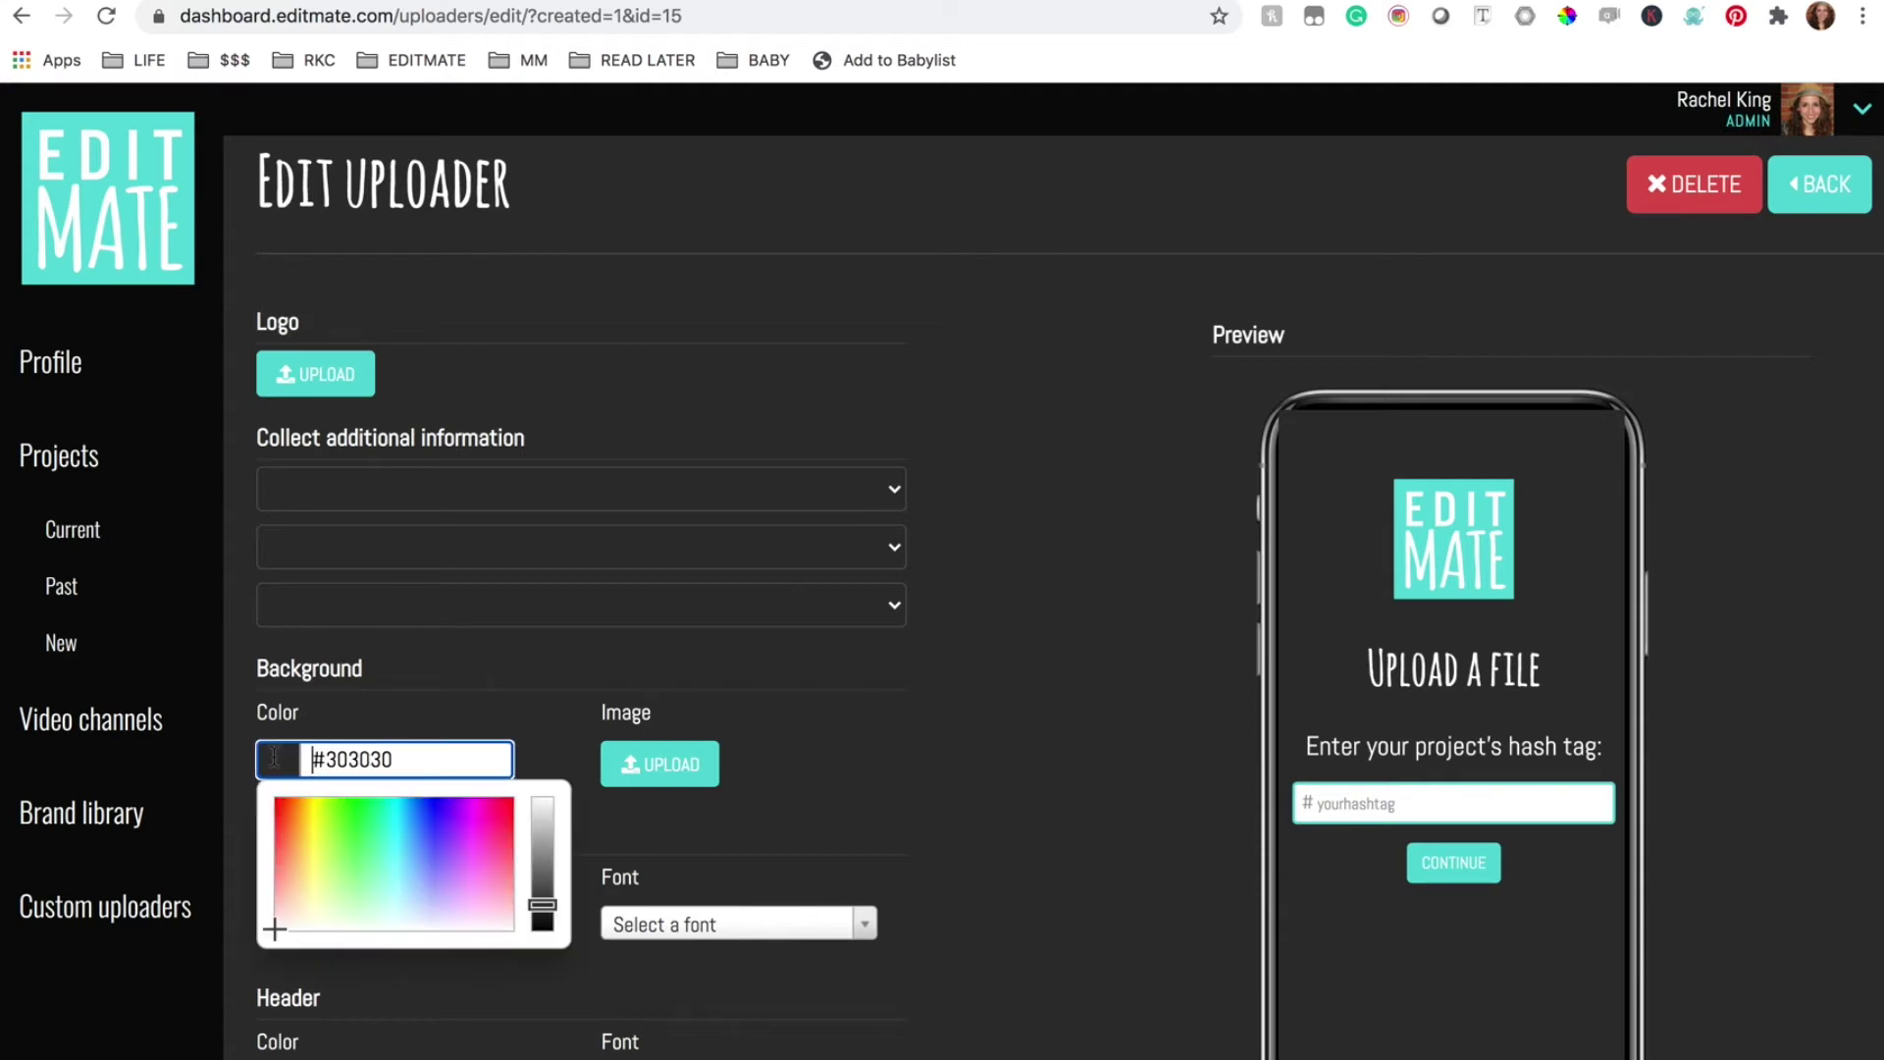
click(287, 915)
drag(288, 915, 261, 967)
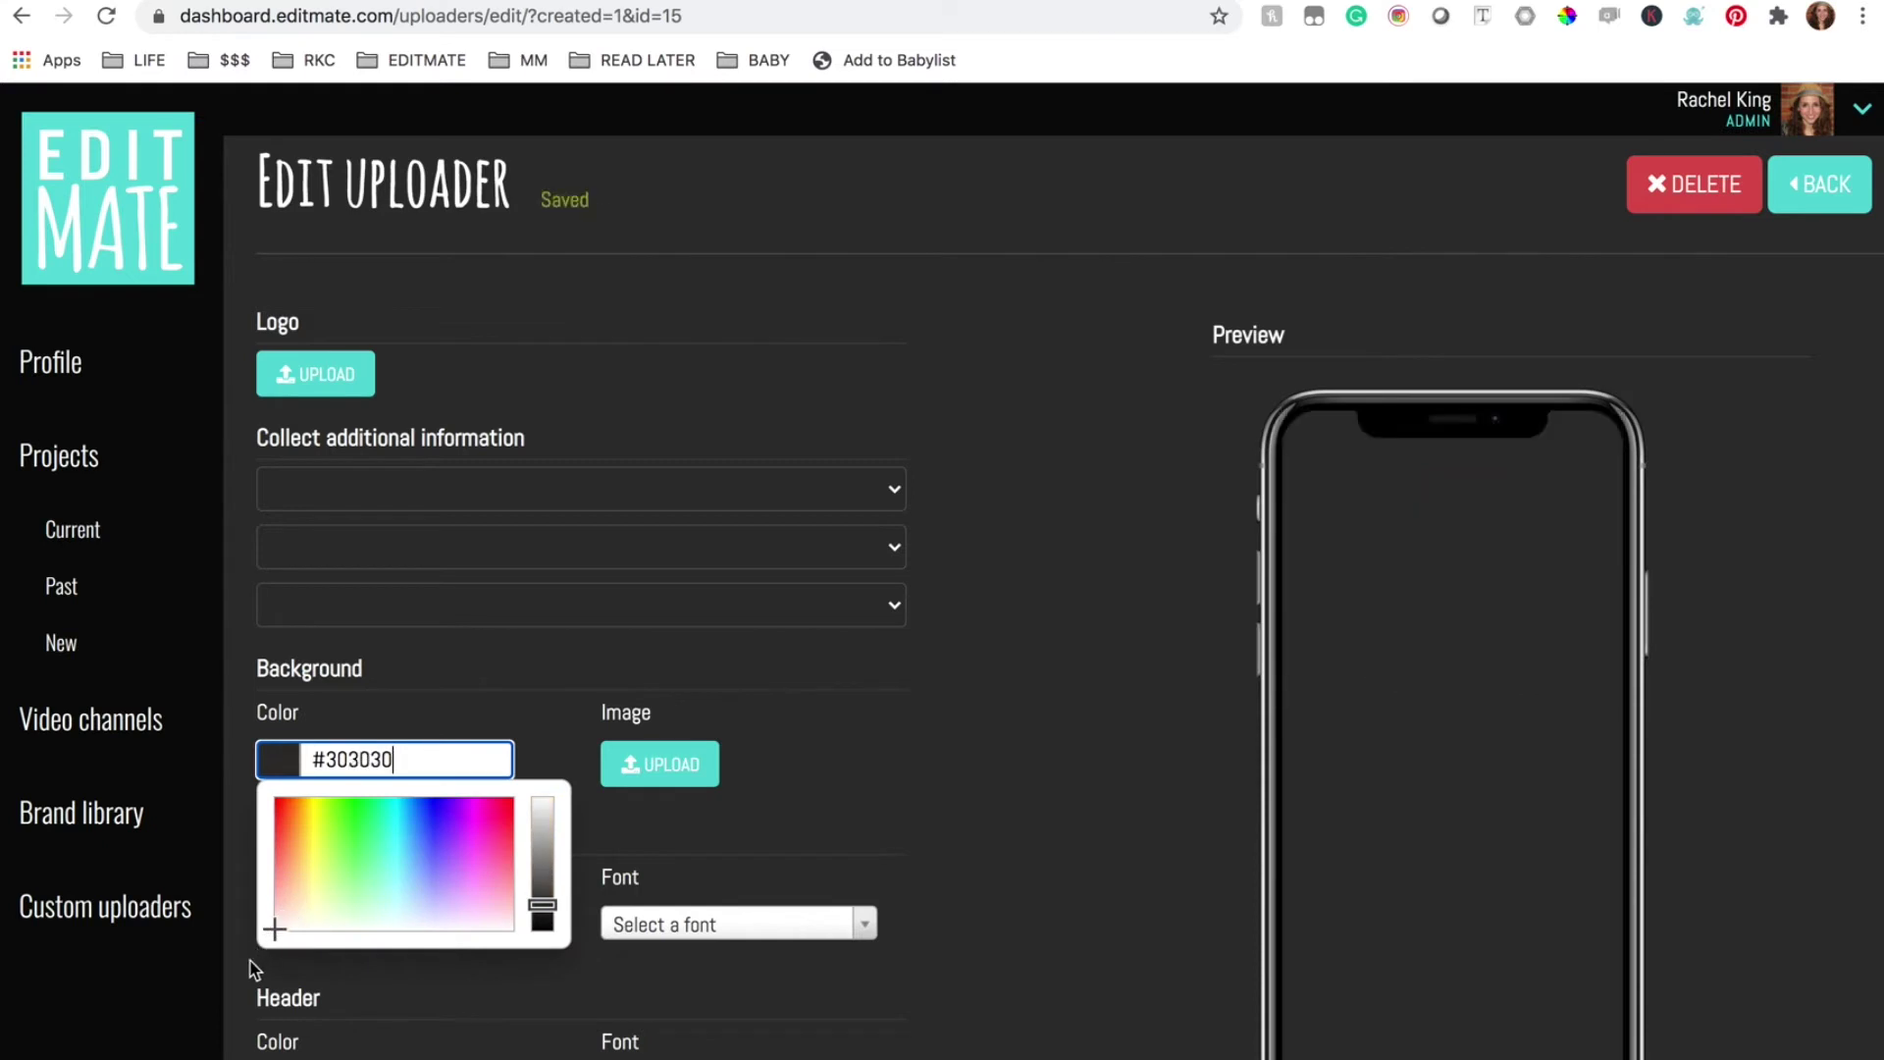
drag(545, 918, 540, 754)
click(972, 786)
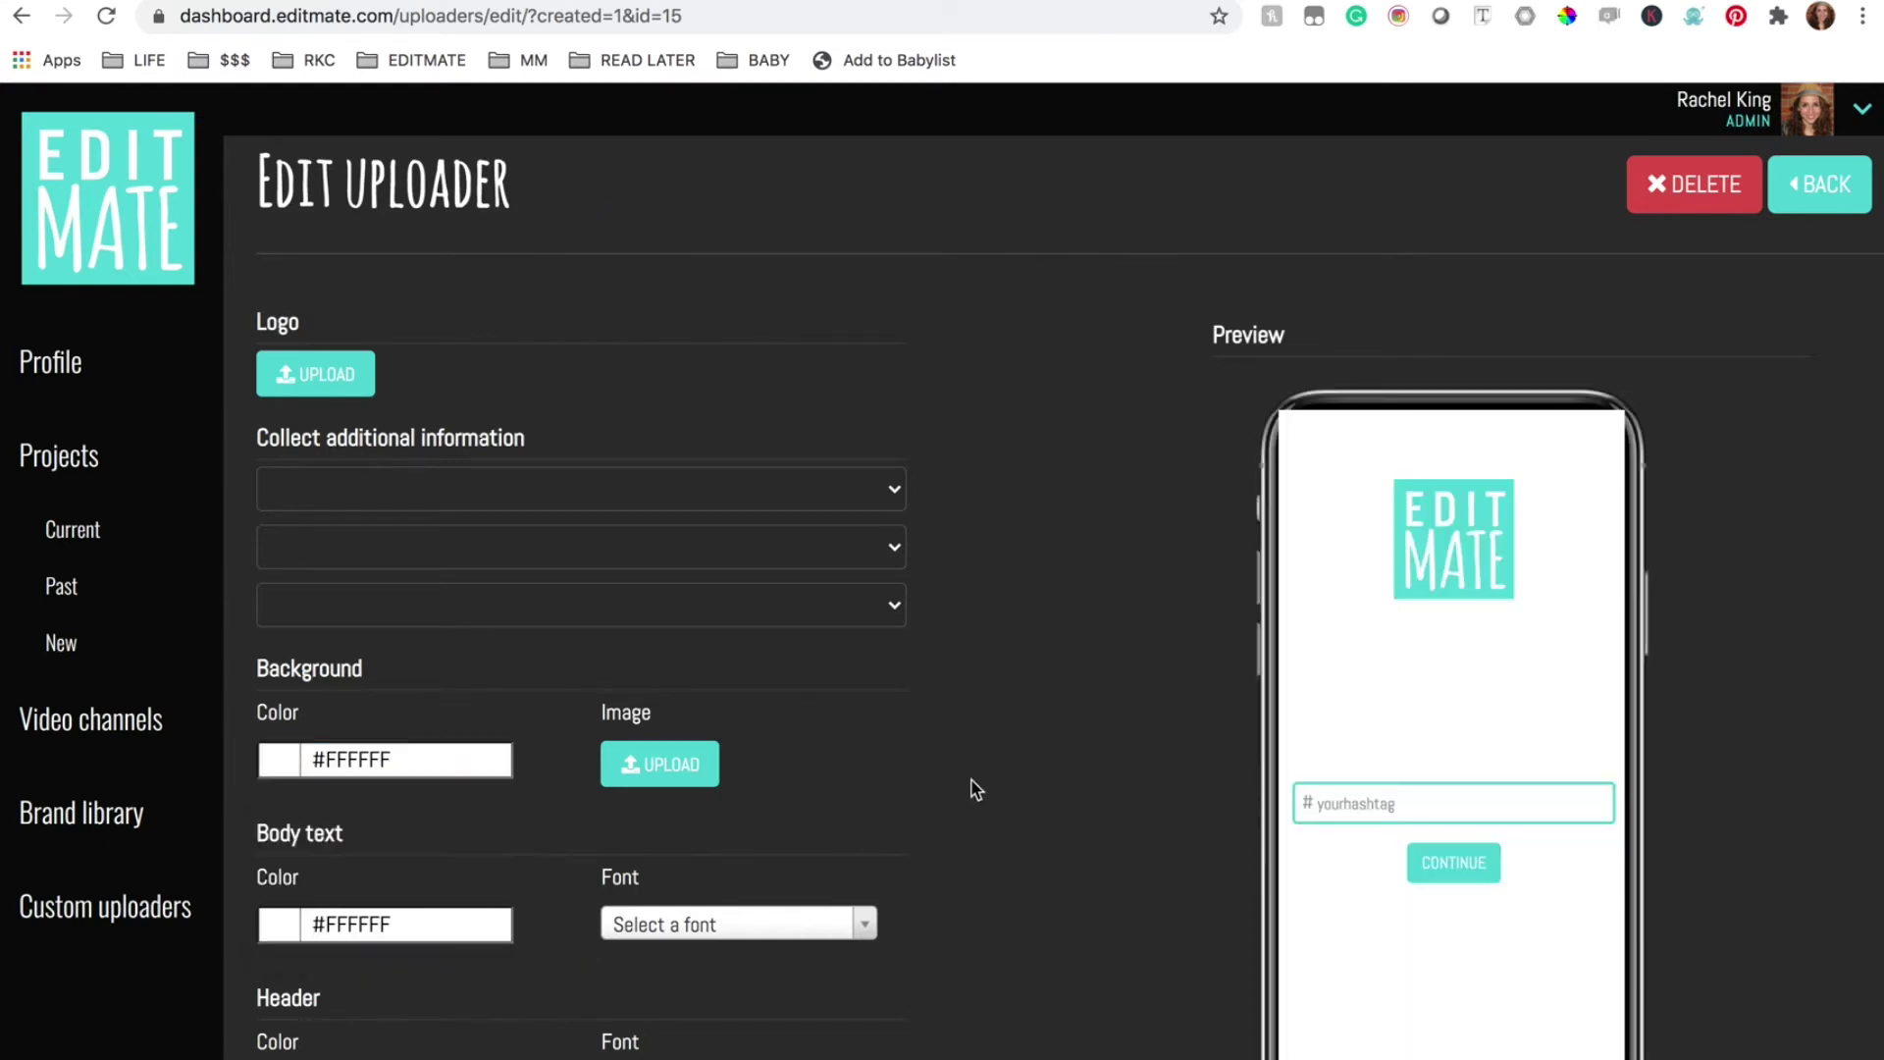
scroll(971, 786, down, 2)
Set the body text to red #DE4C4B in the Anton font
click(371, 771)
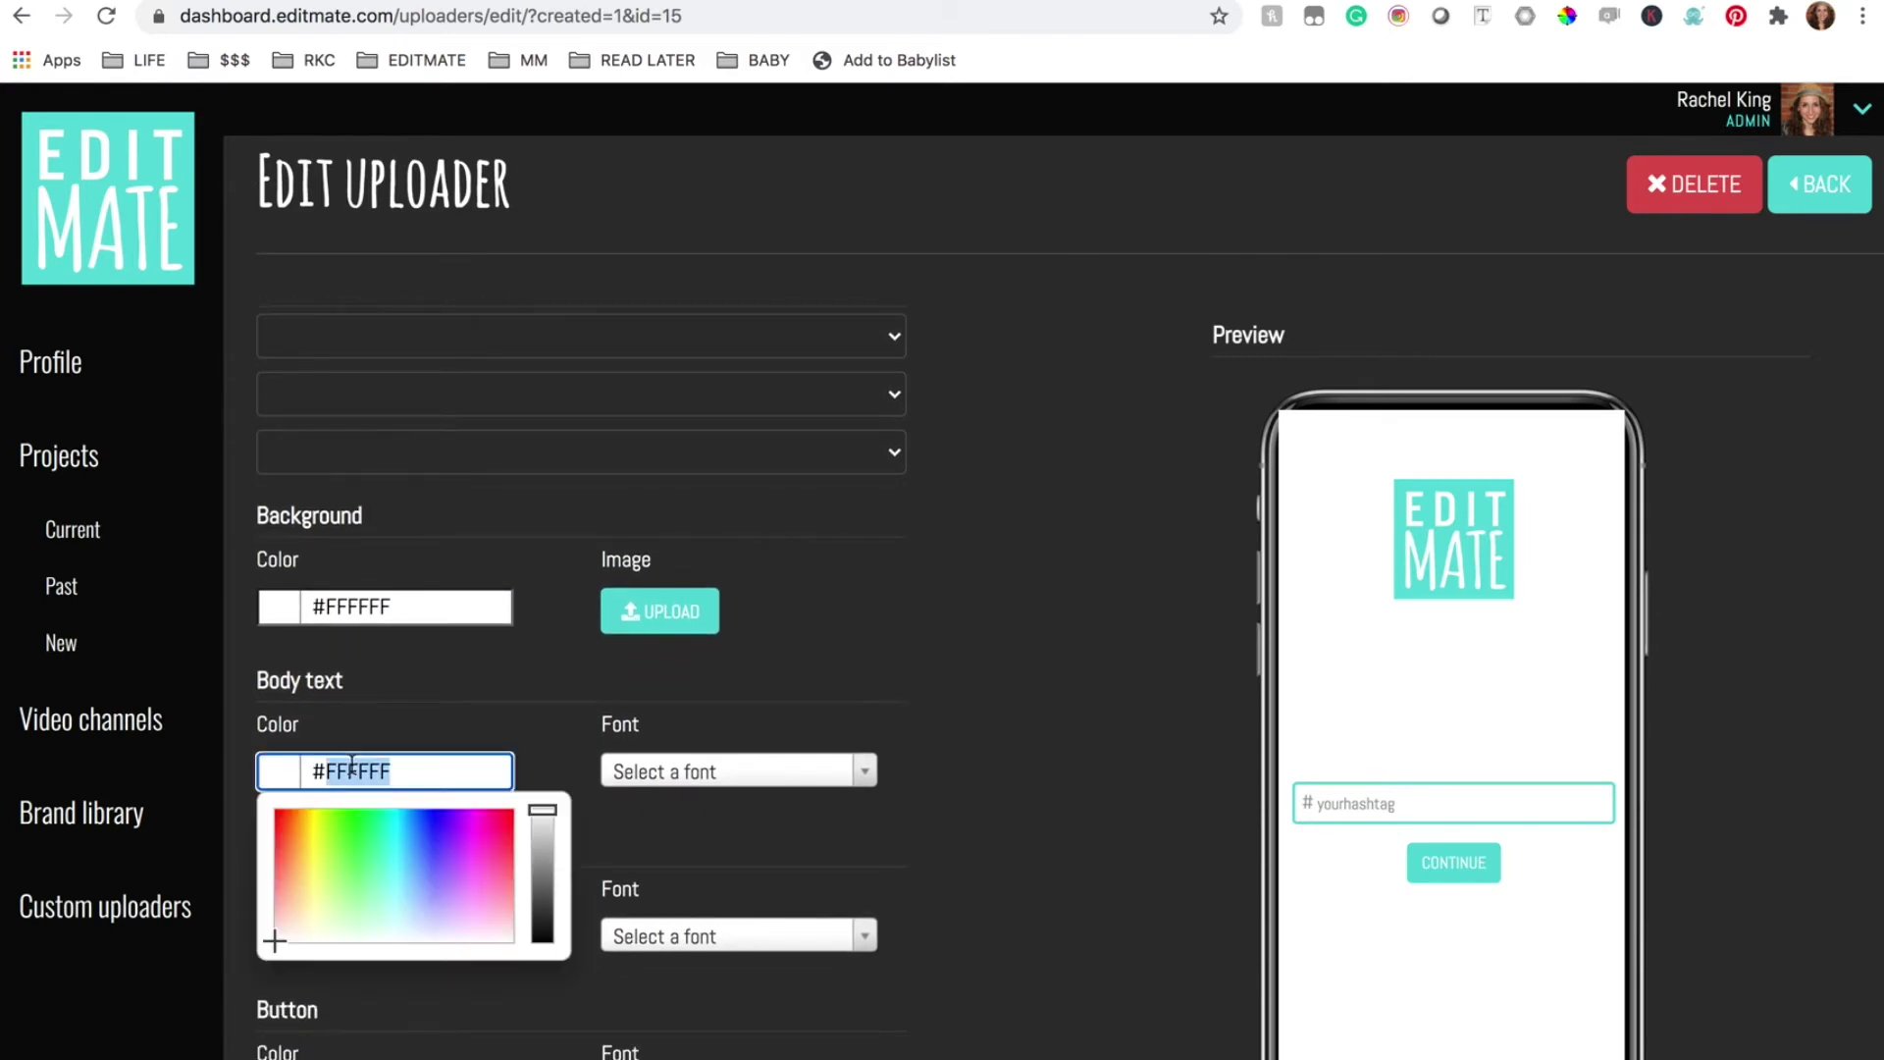
text(#de4c4b)
click(442, 723)
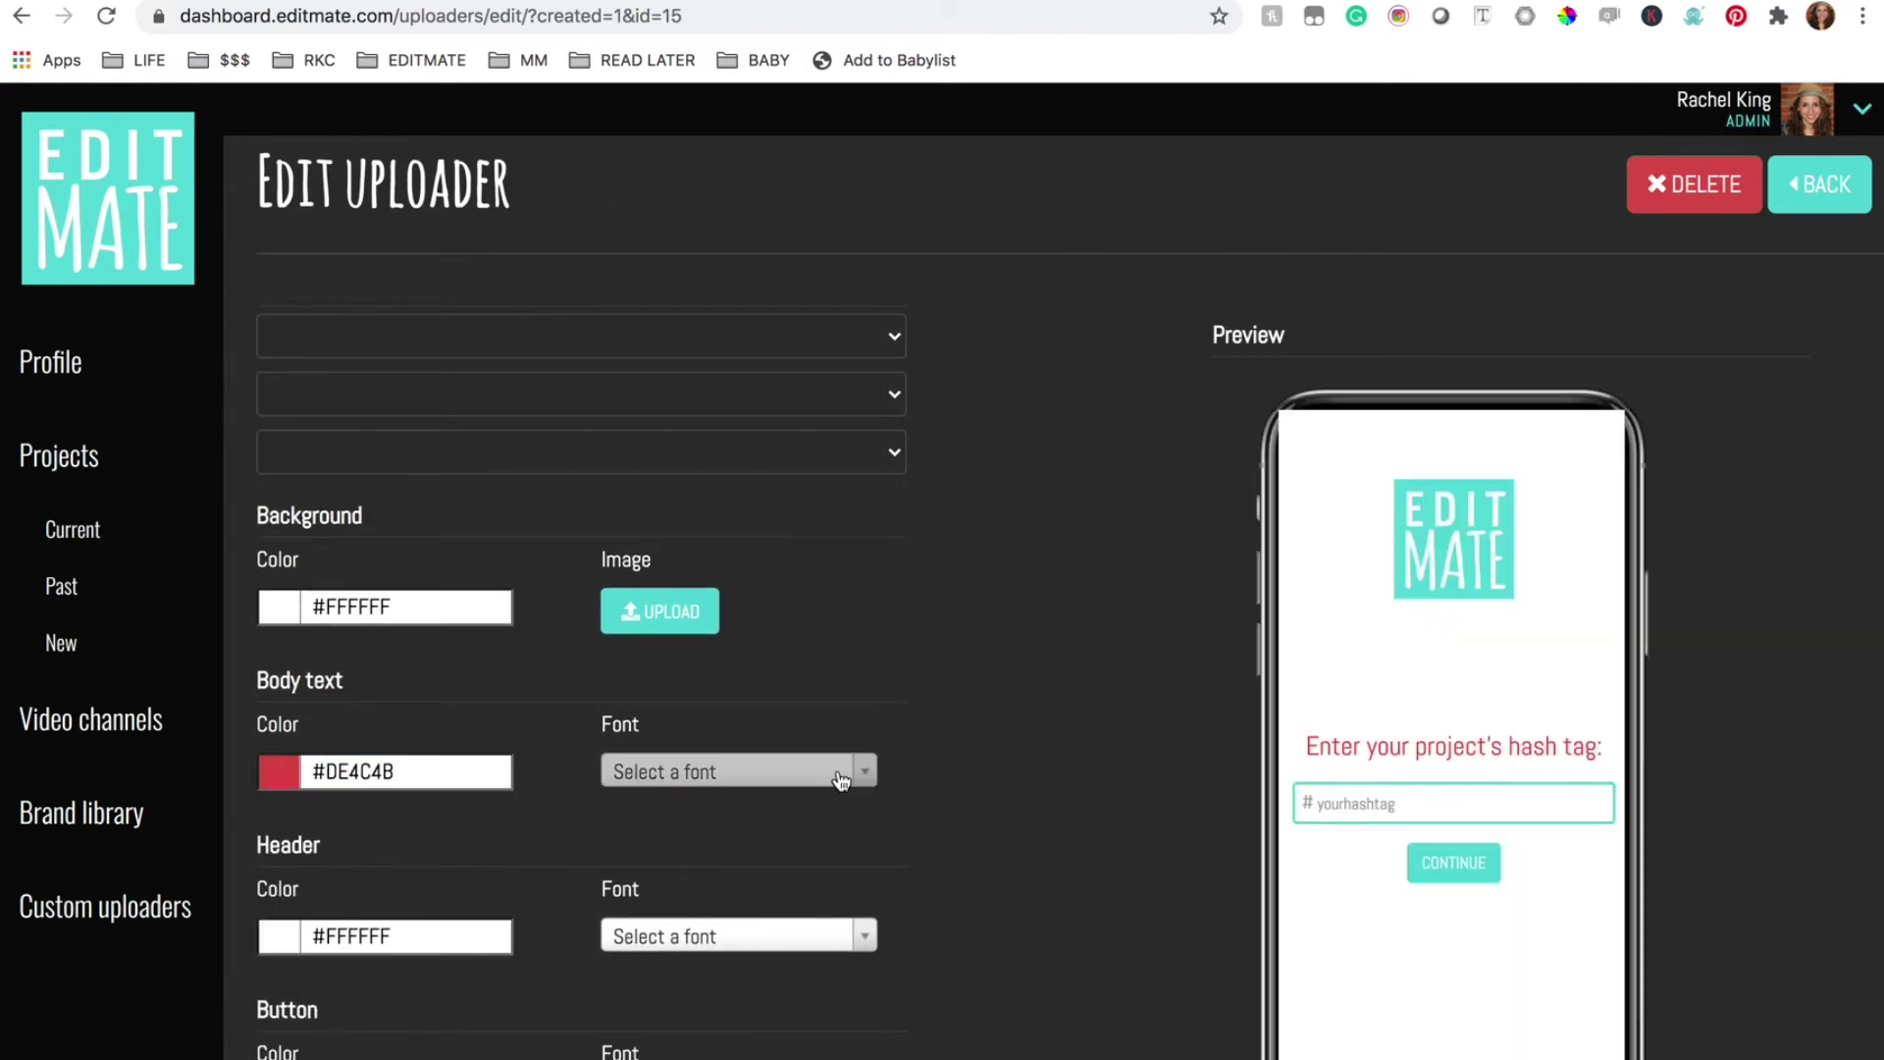
click(840, 769)
scroll(771, 969, down, 1)
click(769, 969)
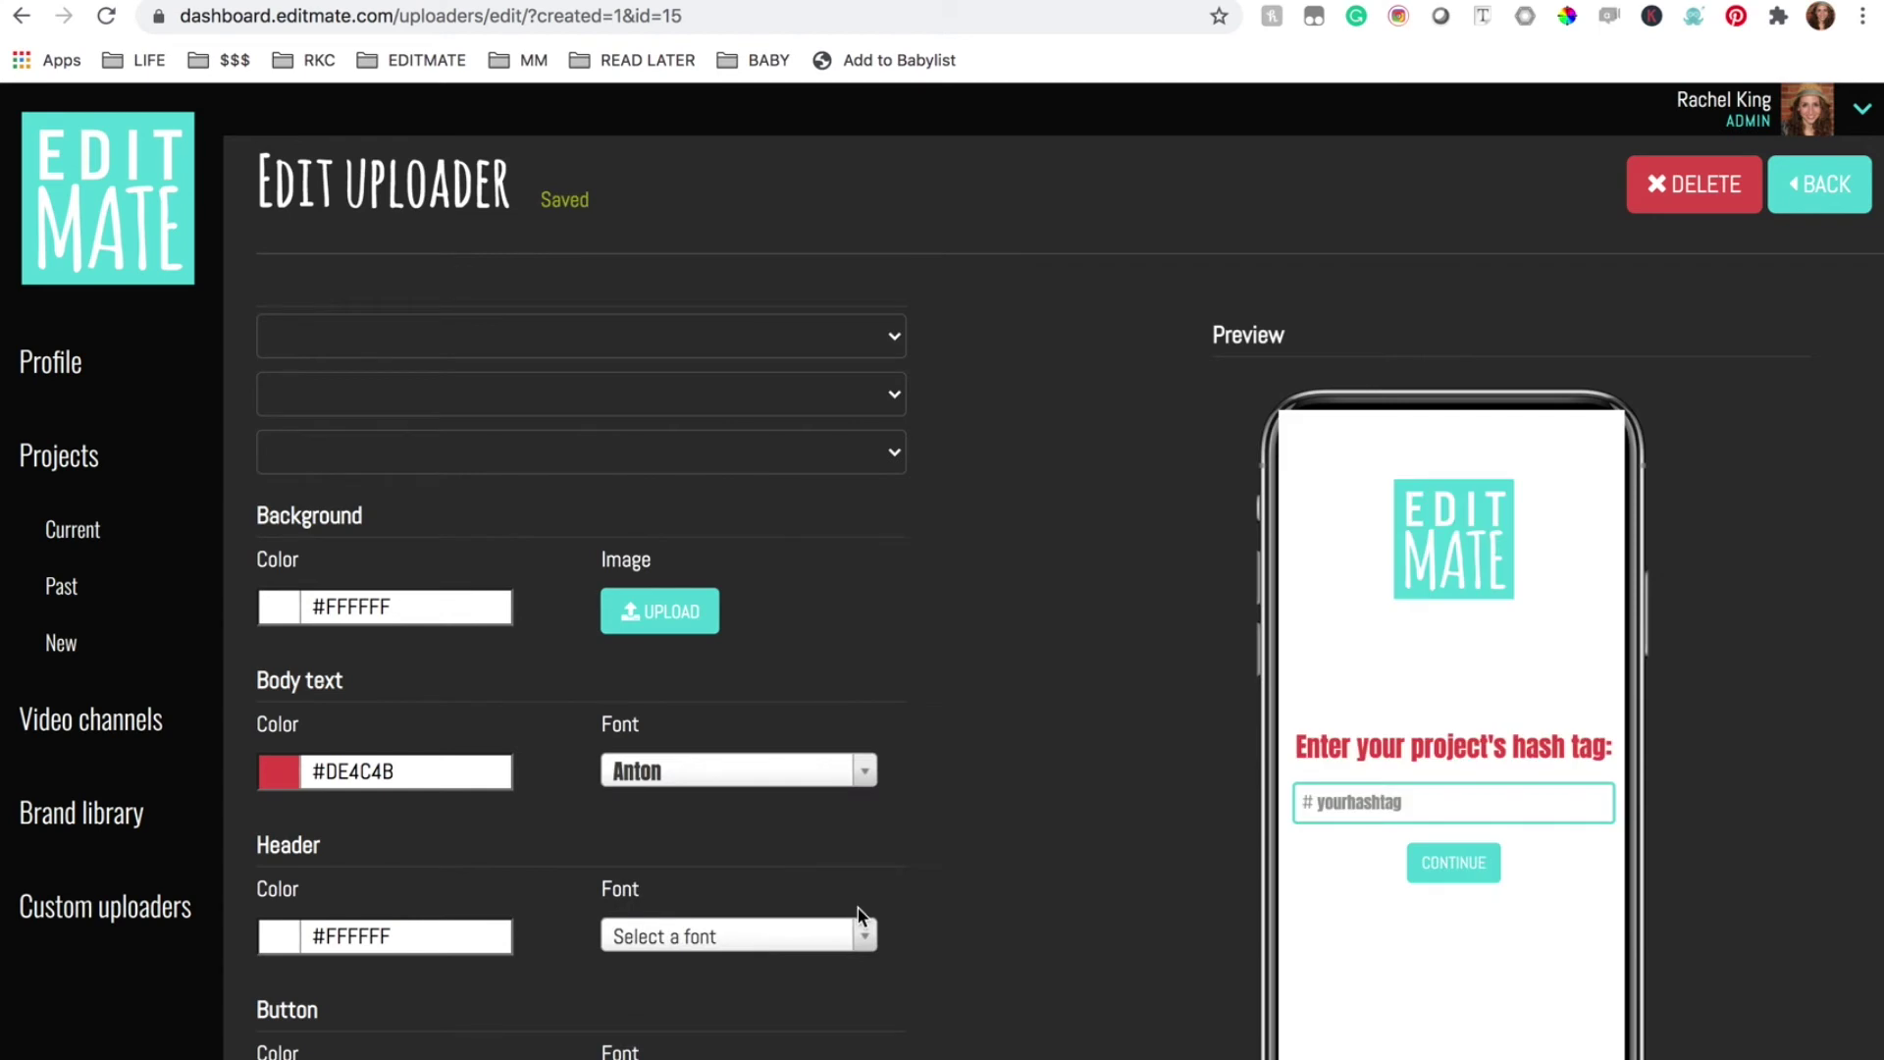
scroll(986, 913, down, 1)
Set the header to green #89C14E in the Anton font
click(393, 849)
text(#89c14e)
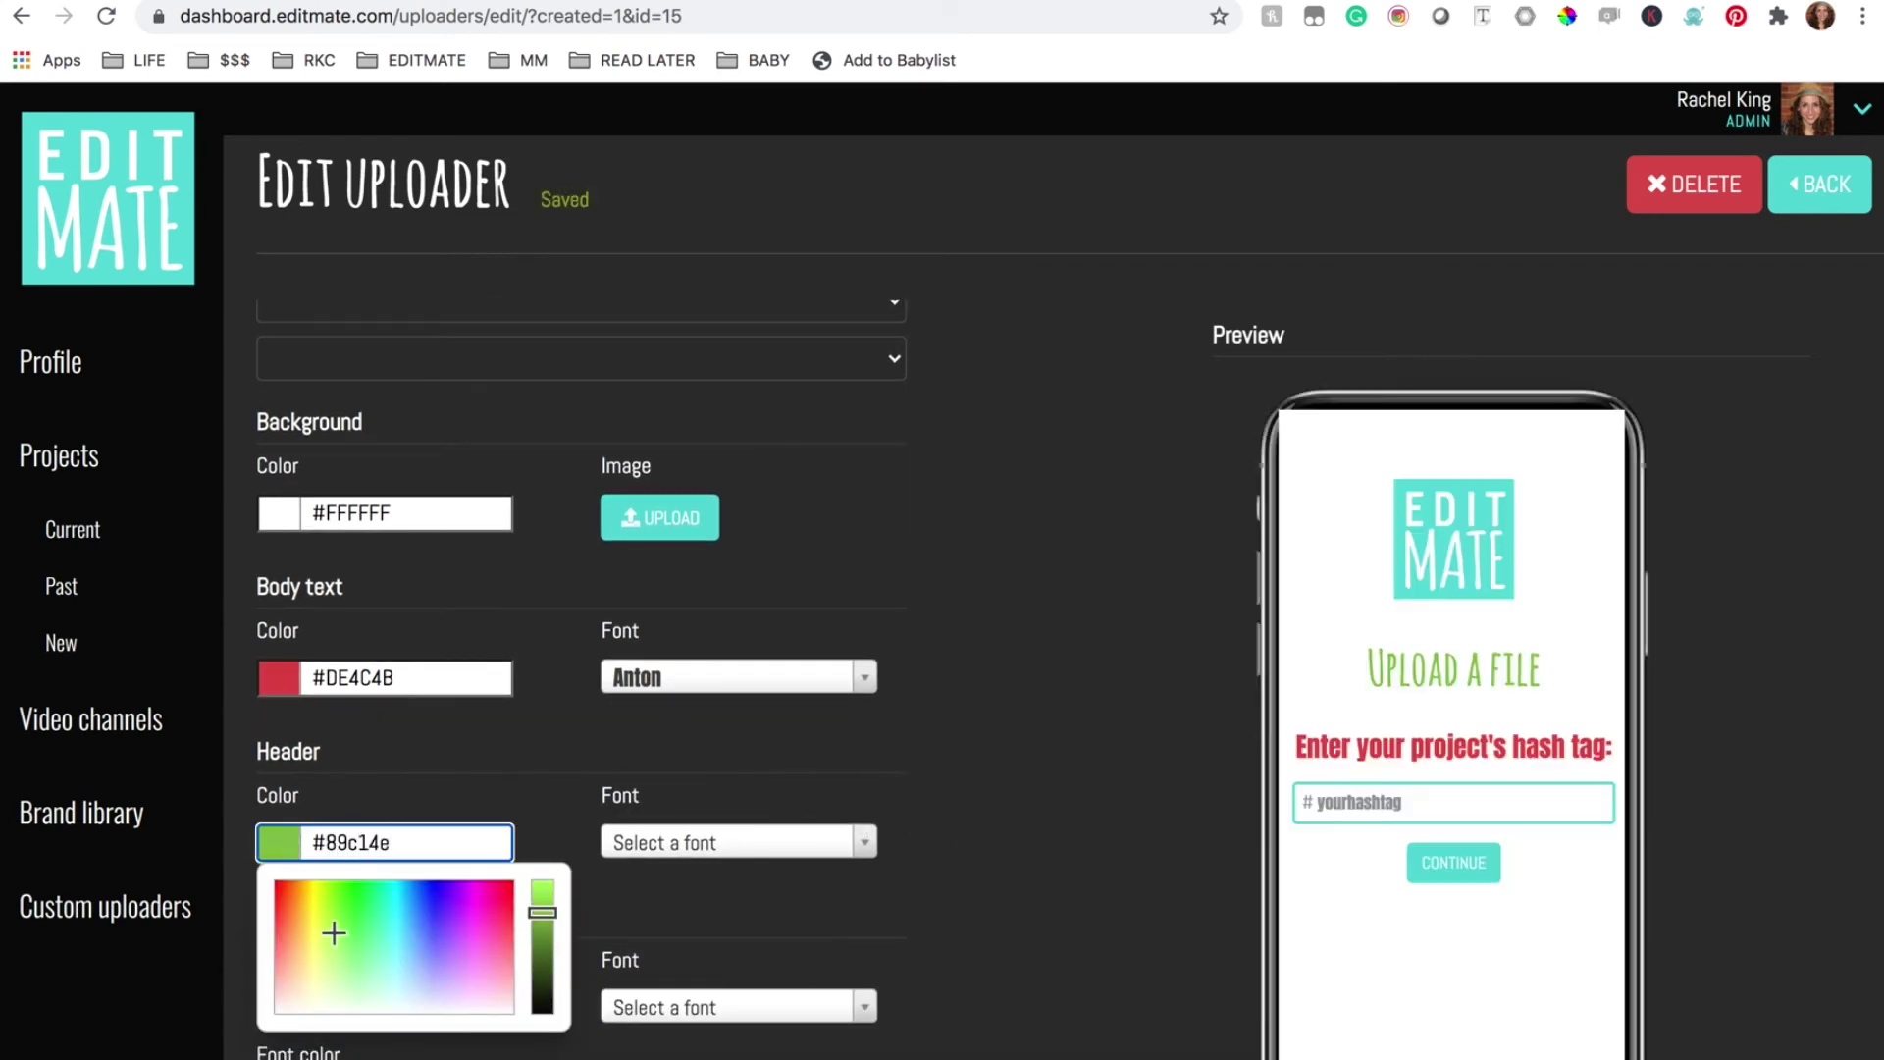
key(Return)
click(855, 843)
click(814, 1025)
scroll(1030, 996, down, 1)
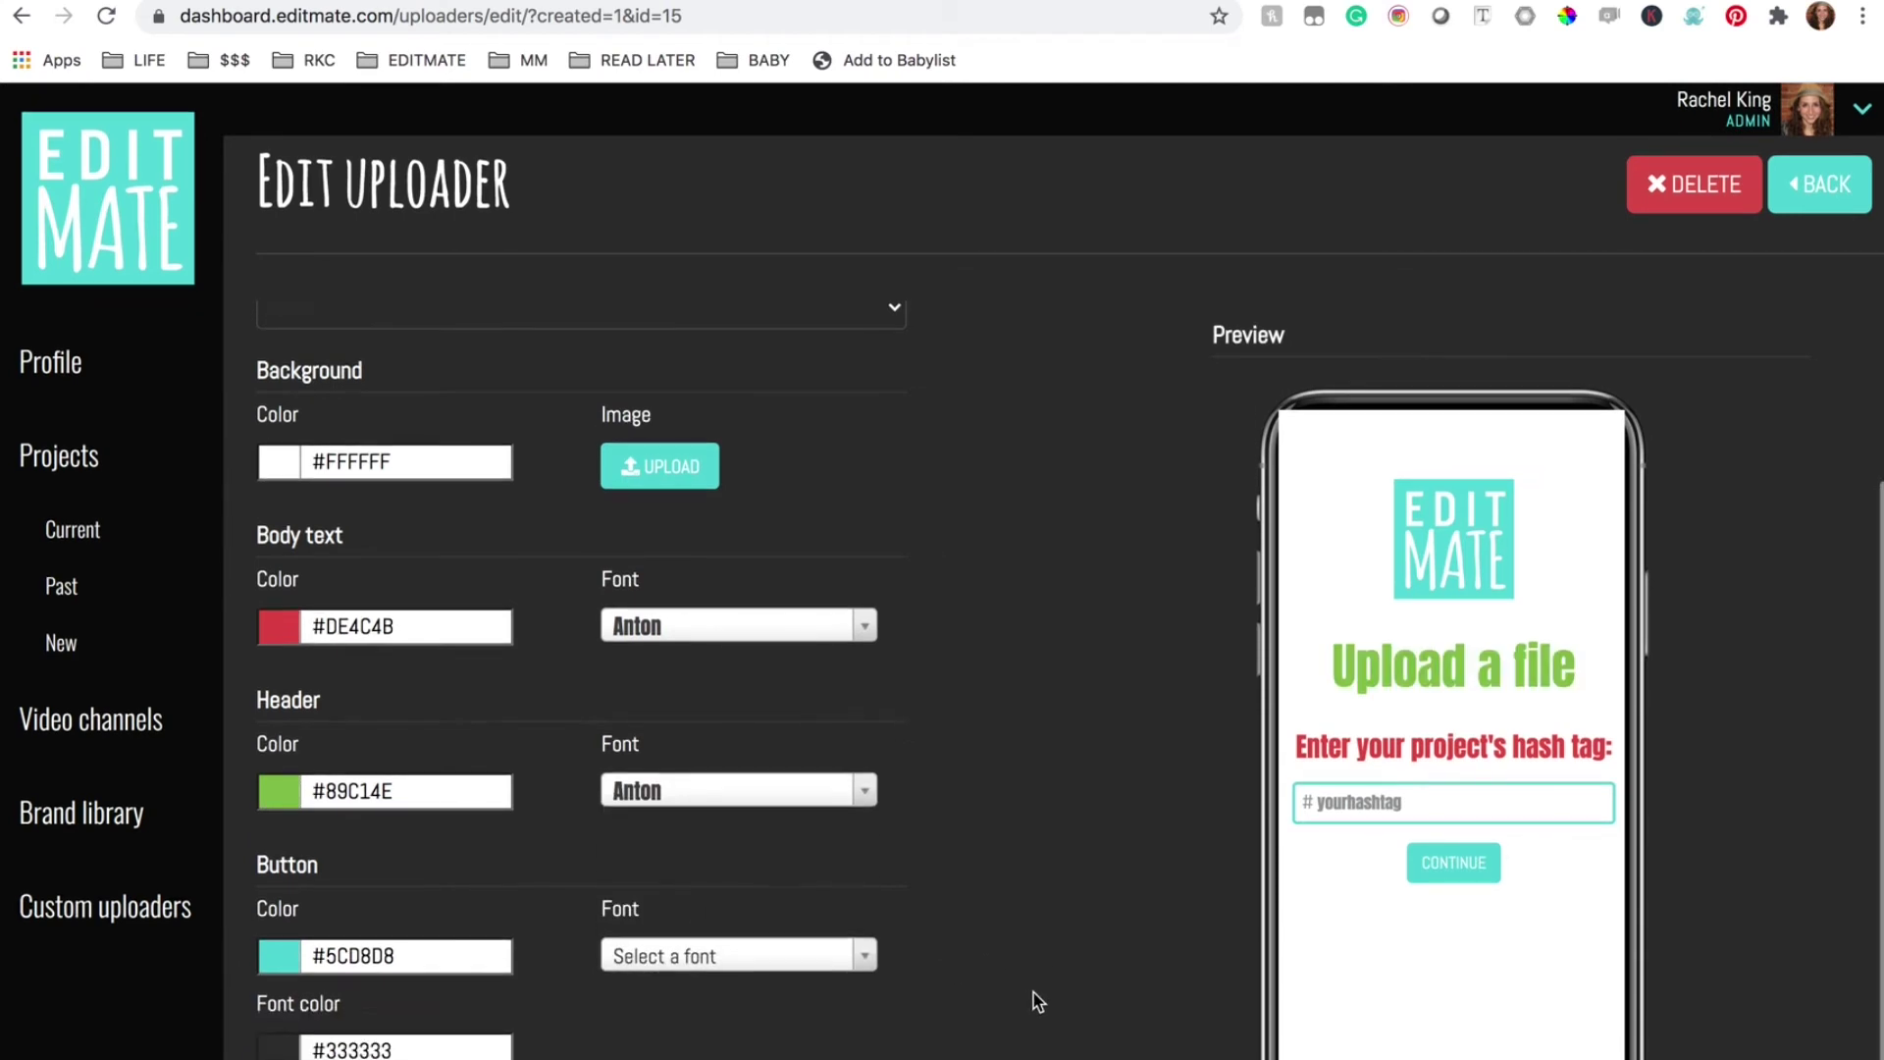
Set the button to green #89C14E in the Anton font
click(286, 966)
text(#89c14e)
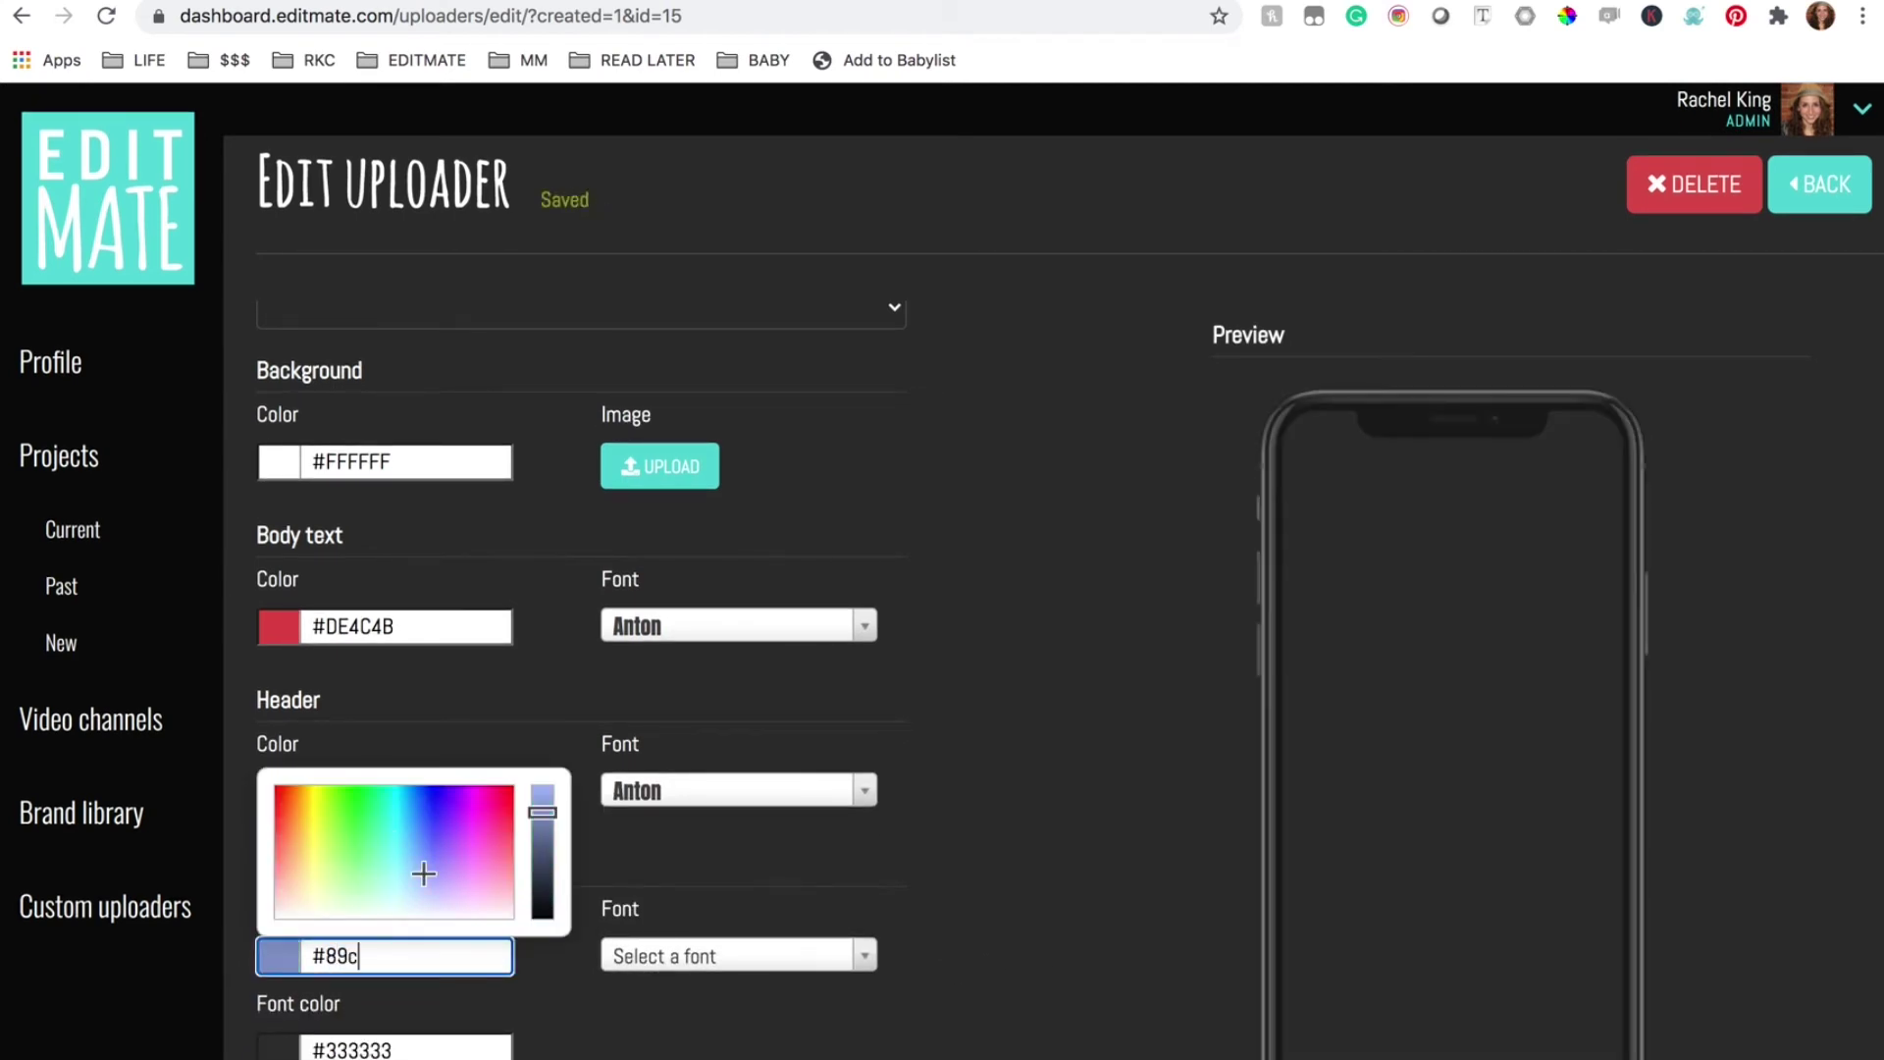
key(Return)
click(856, 955)
scroll(745, 1020, down, 2)
click(868, 1023)
scroll(938, 1026, up, 6)
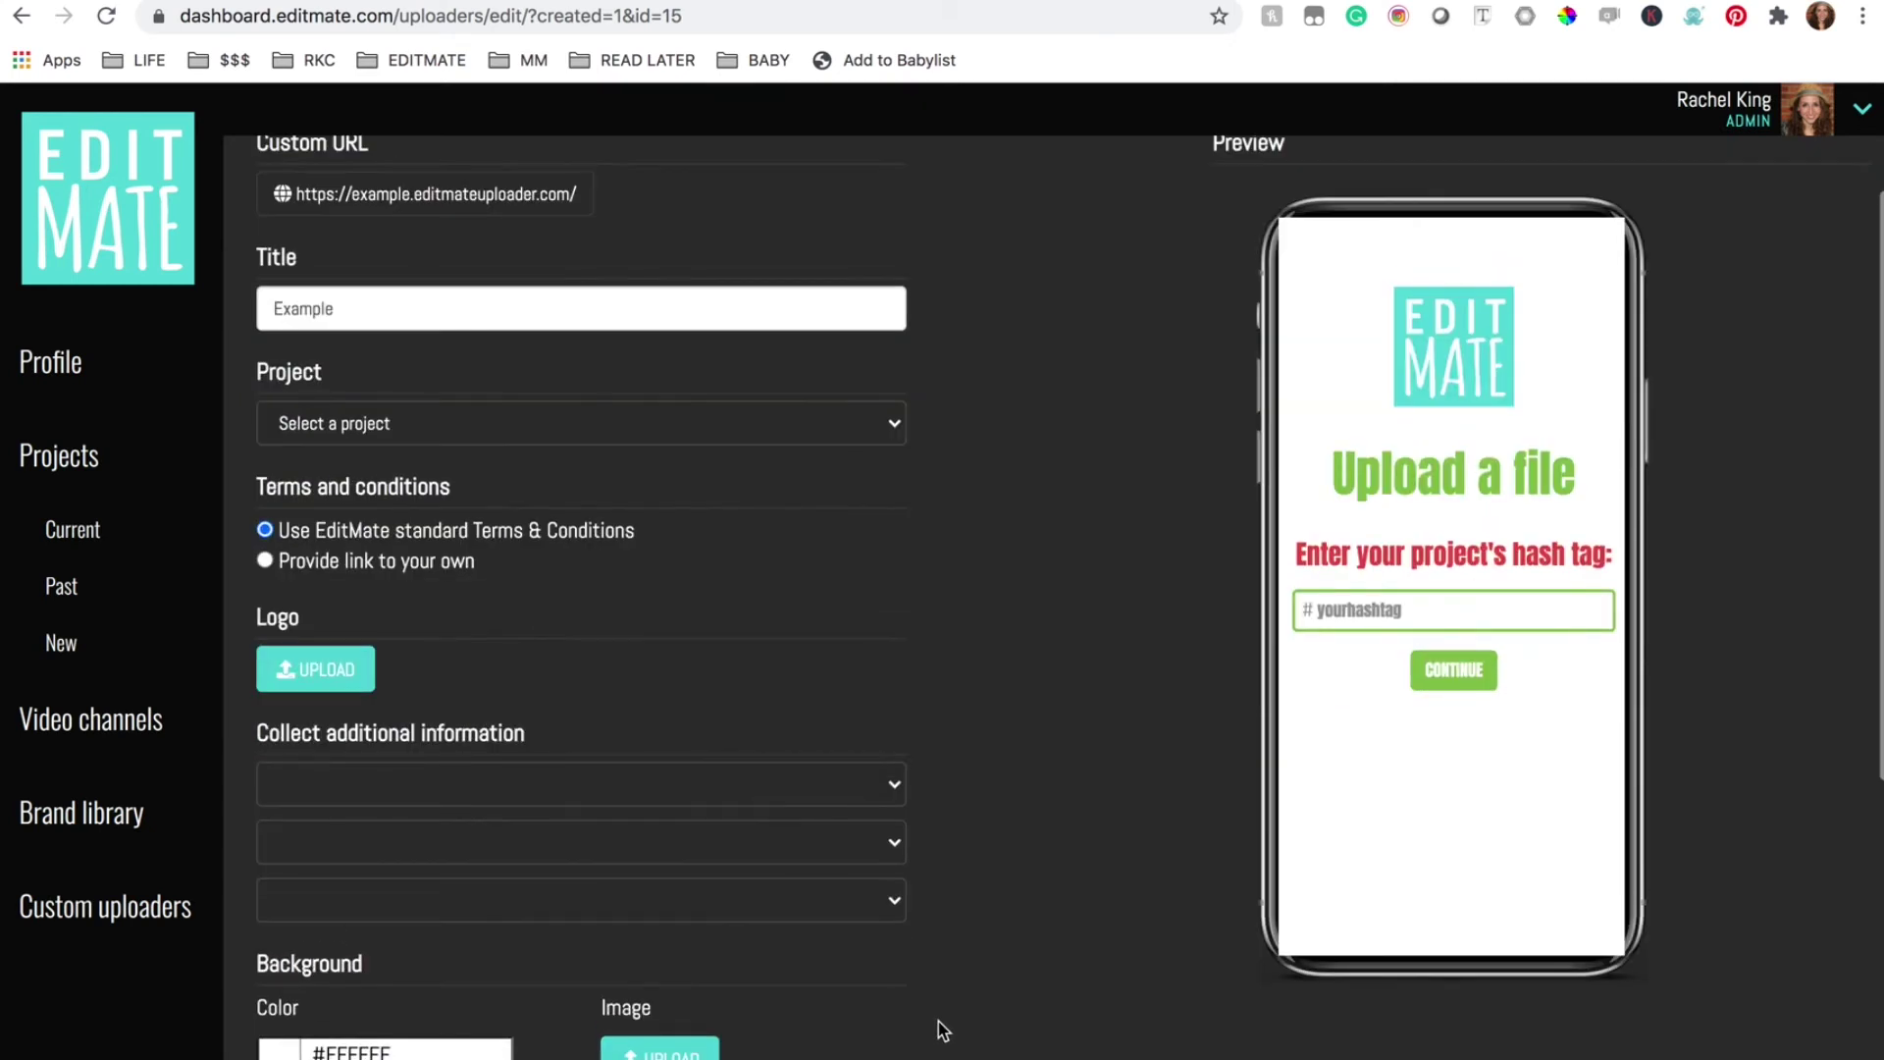
scroll(494, 577, down, 2)
Upload the taco image from the Desktop as the uploader's logo
click(329, 478)
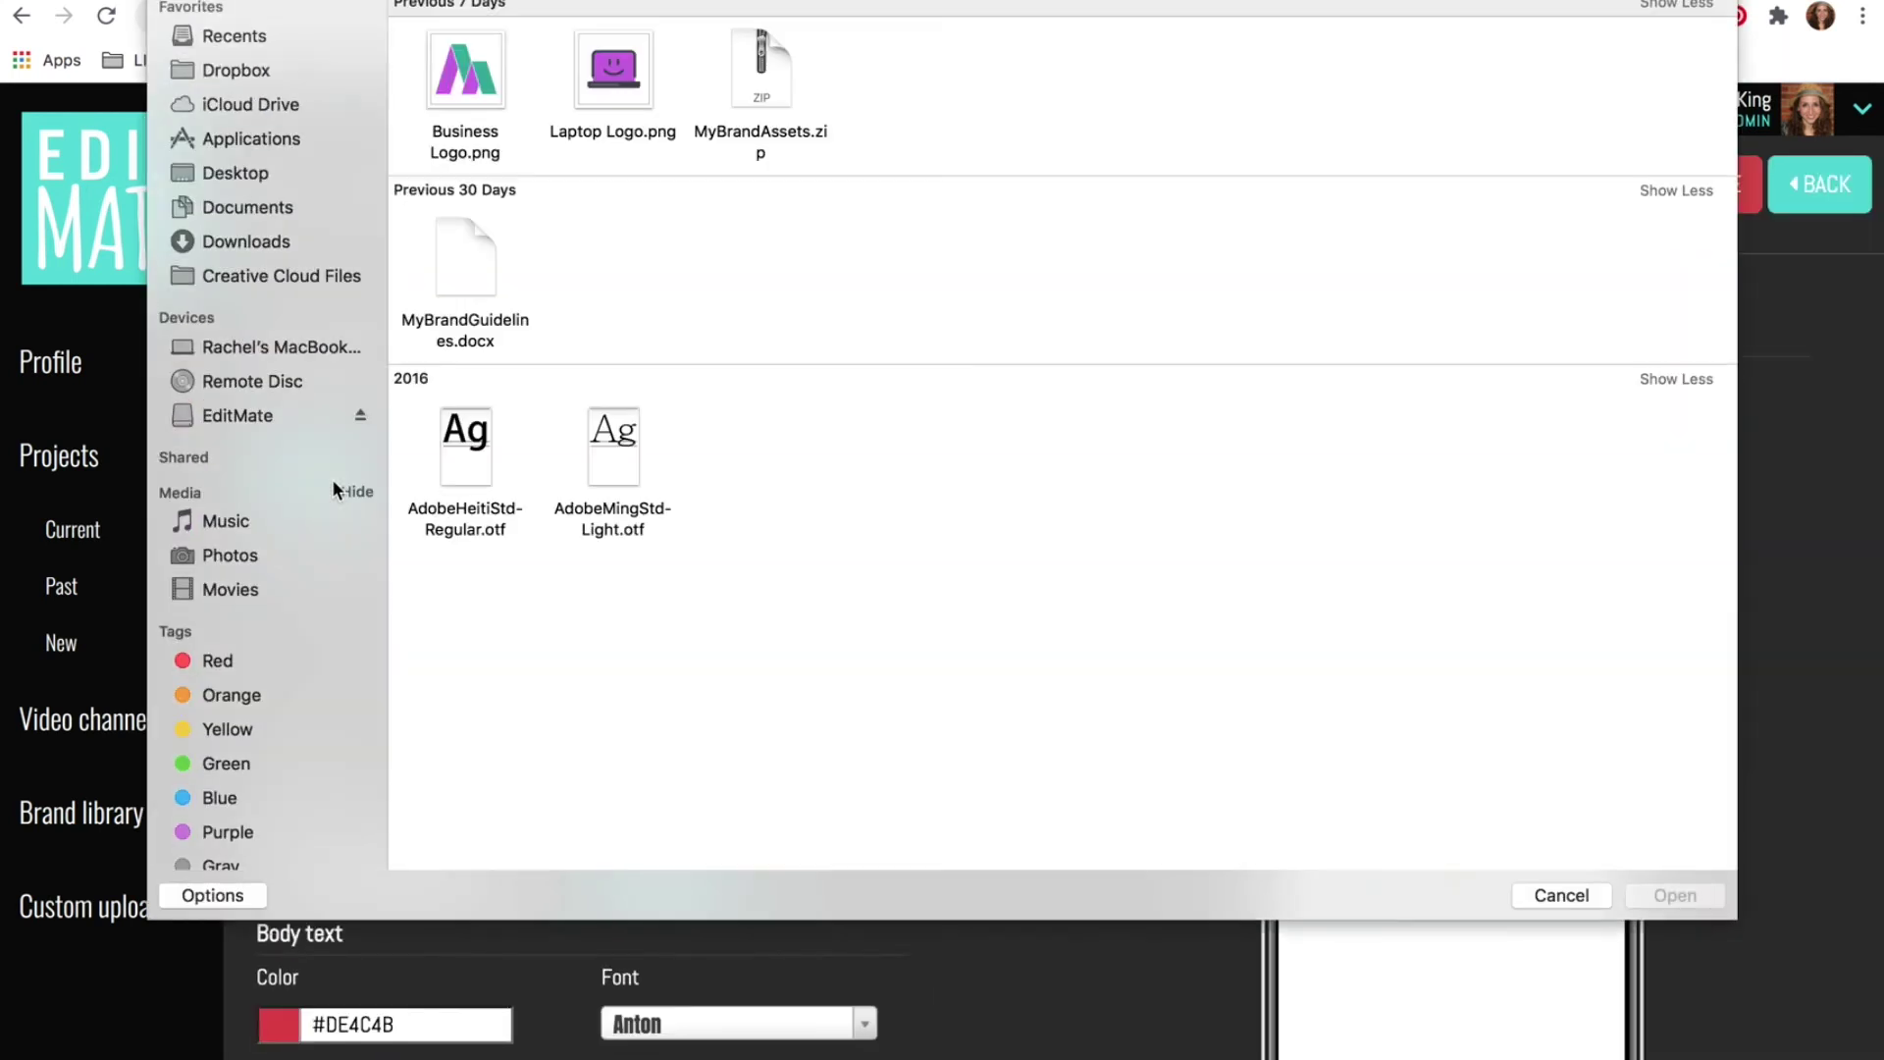
click(230, 173)
double_click(1215, 74)
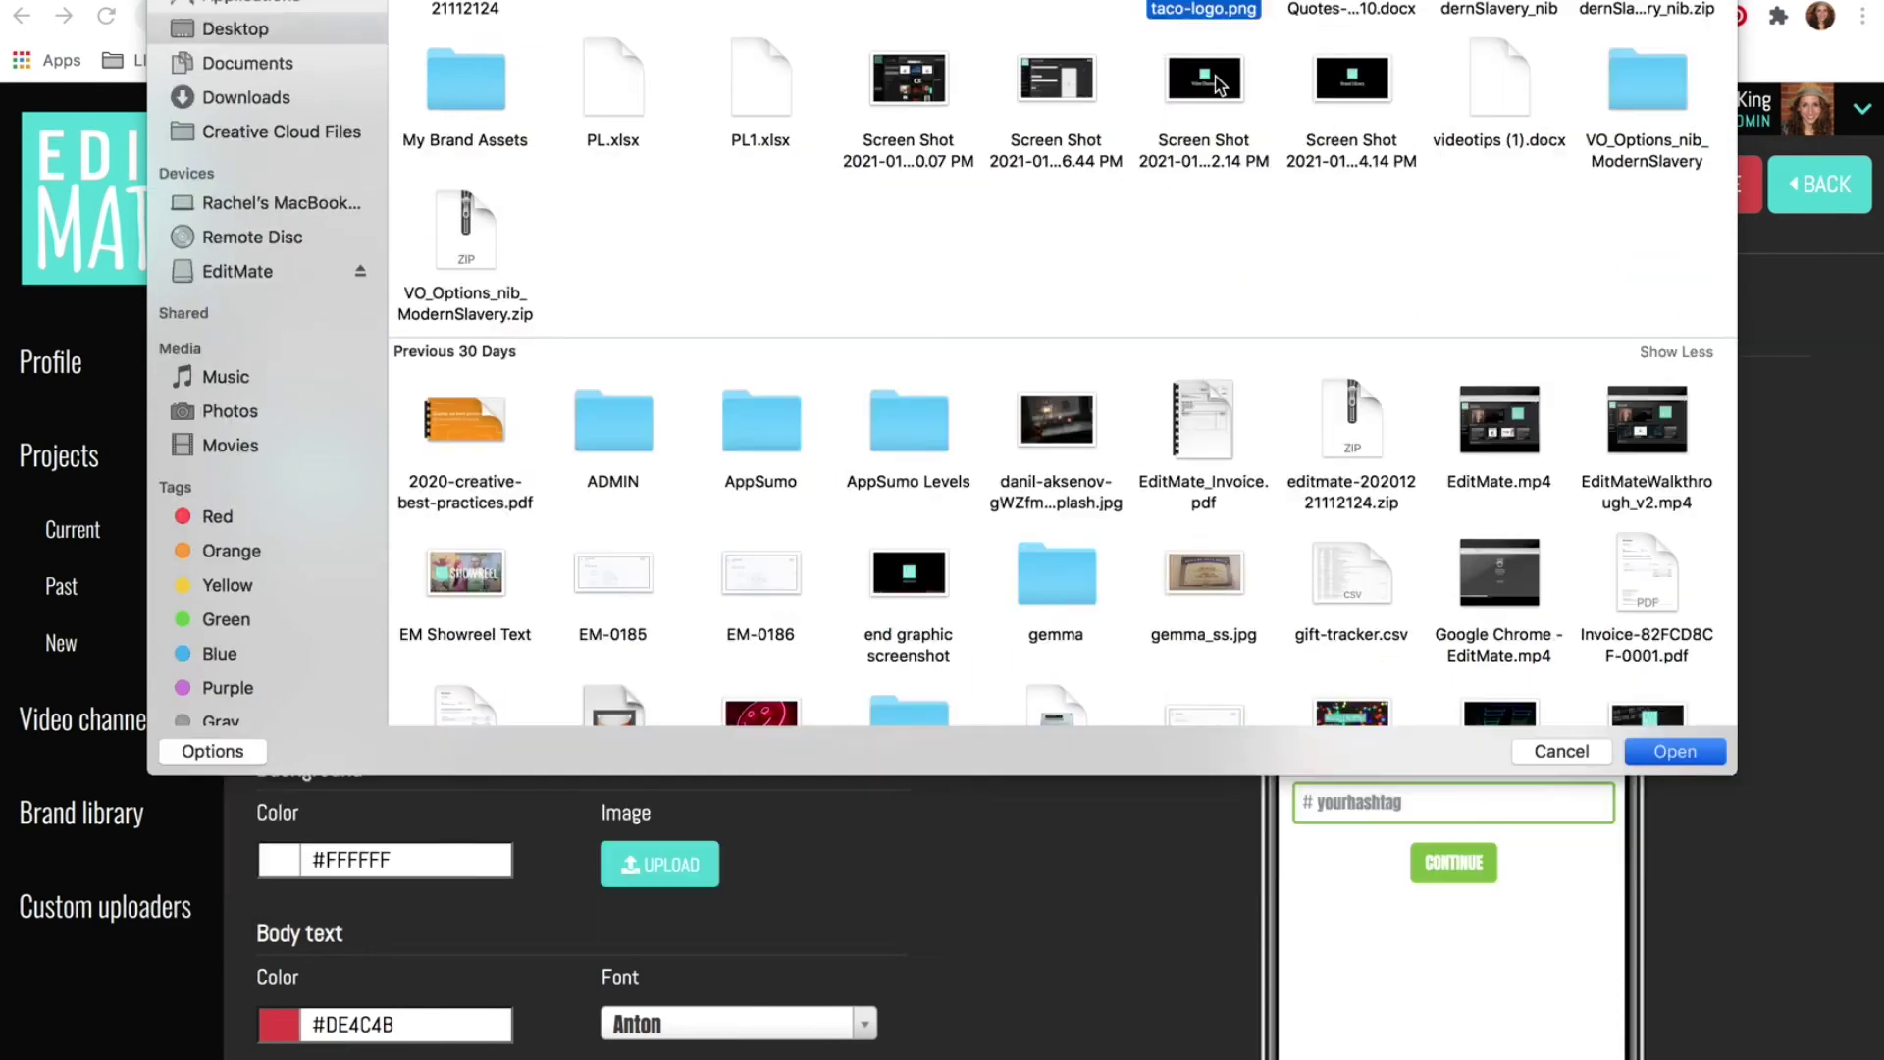
scroll(1180, 875, down, 1)
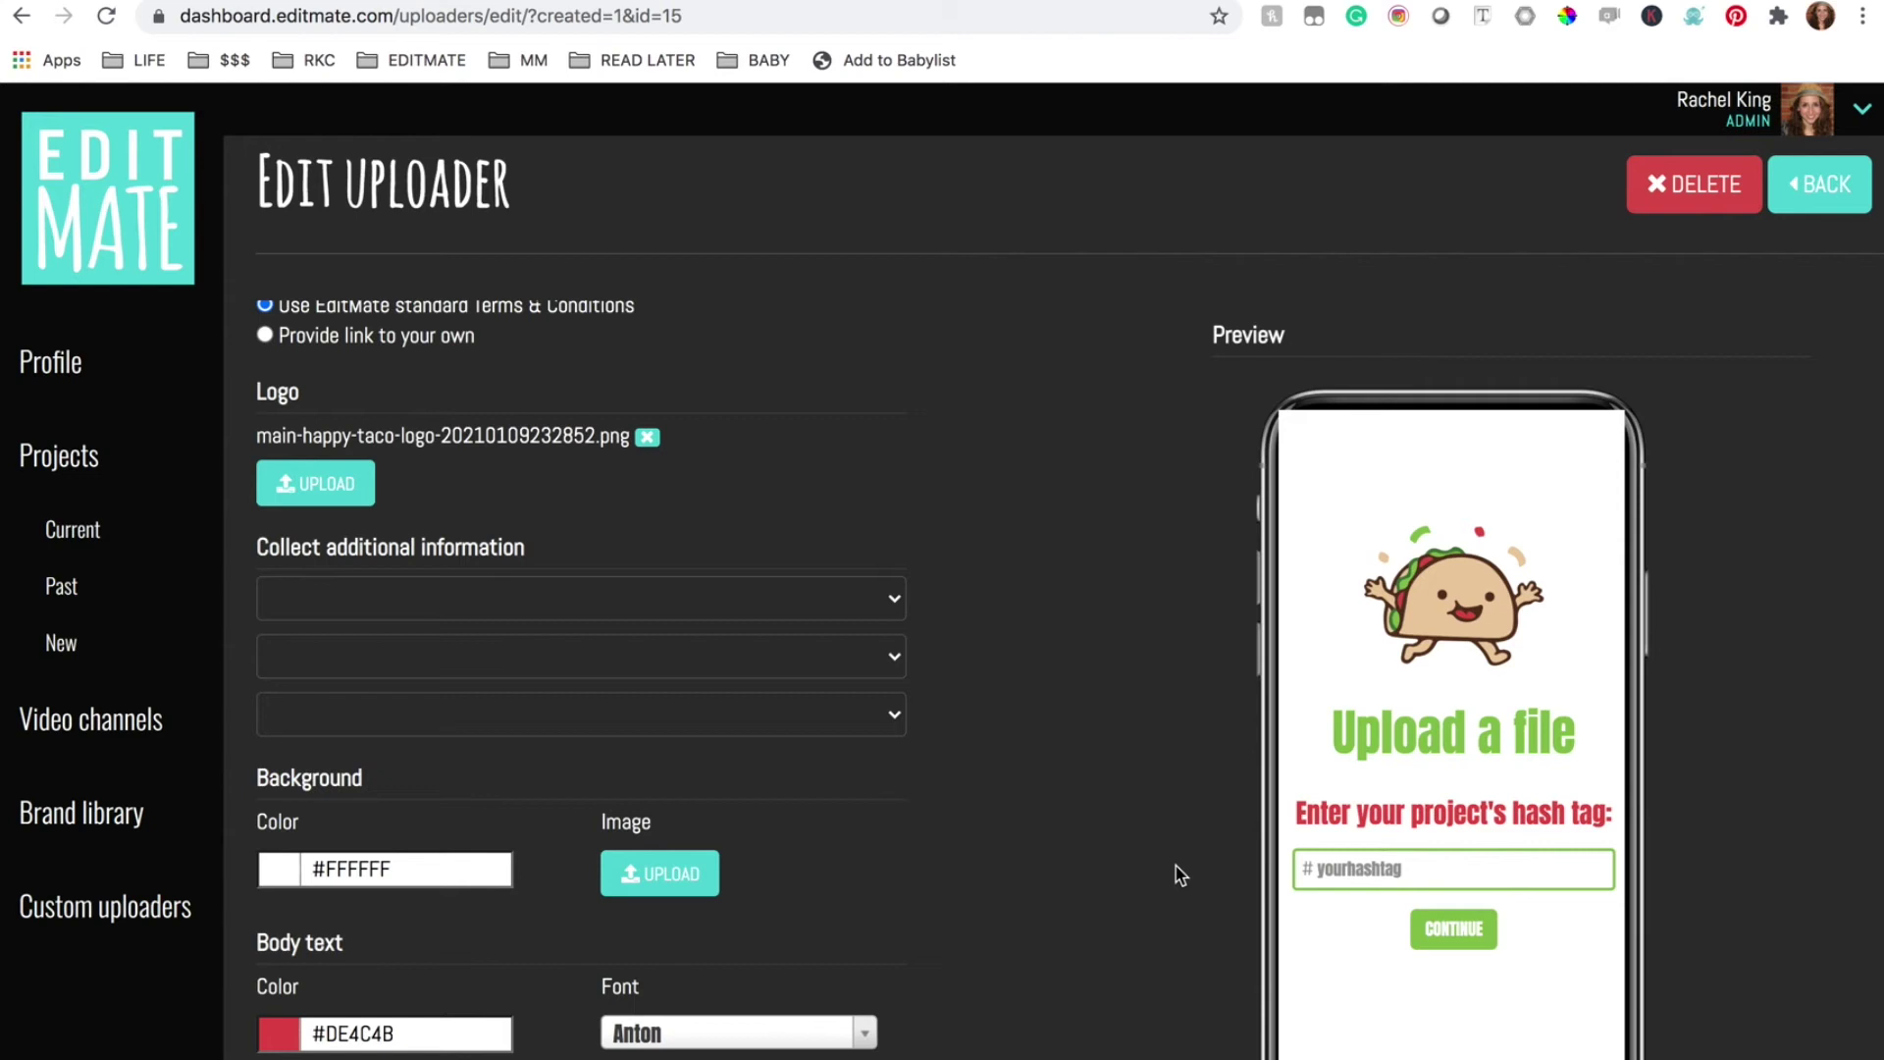
Choose Name in the first 'Collect additional information' dropdown
click(872, 612)
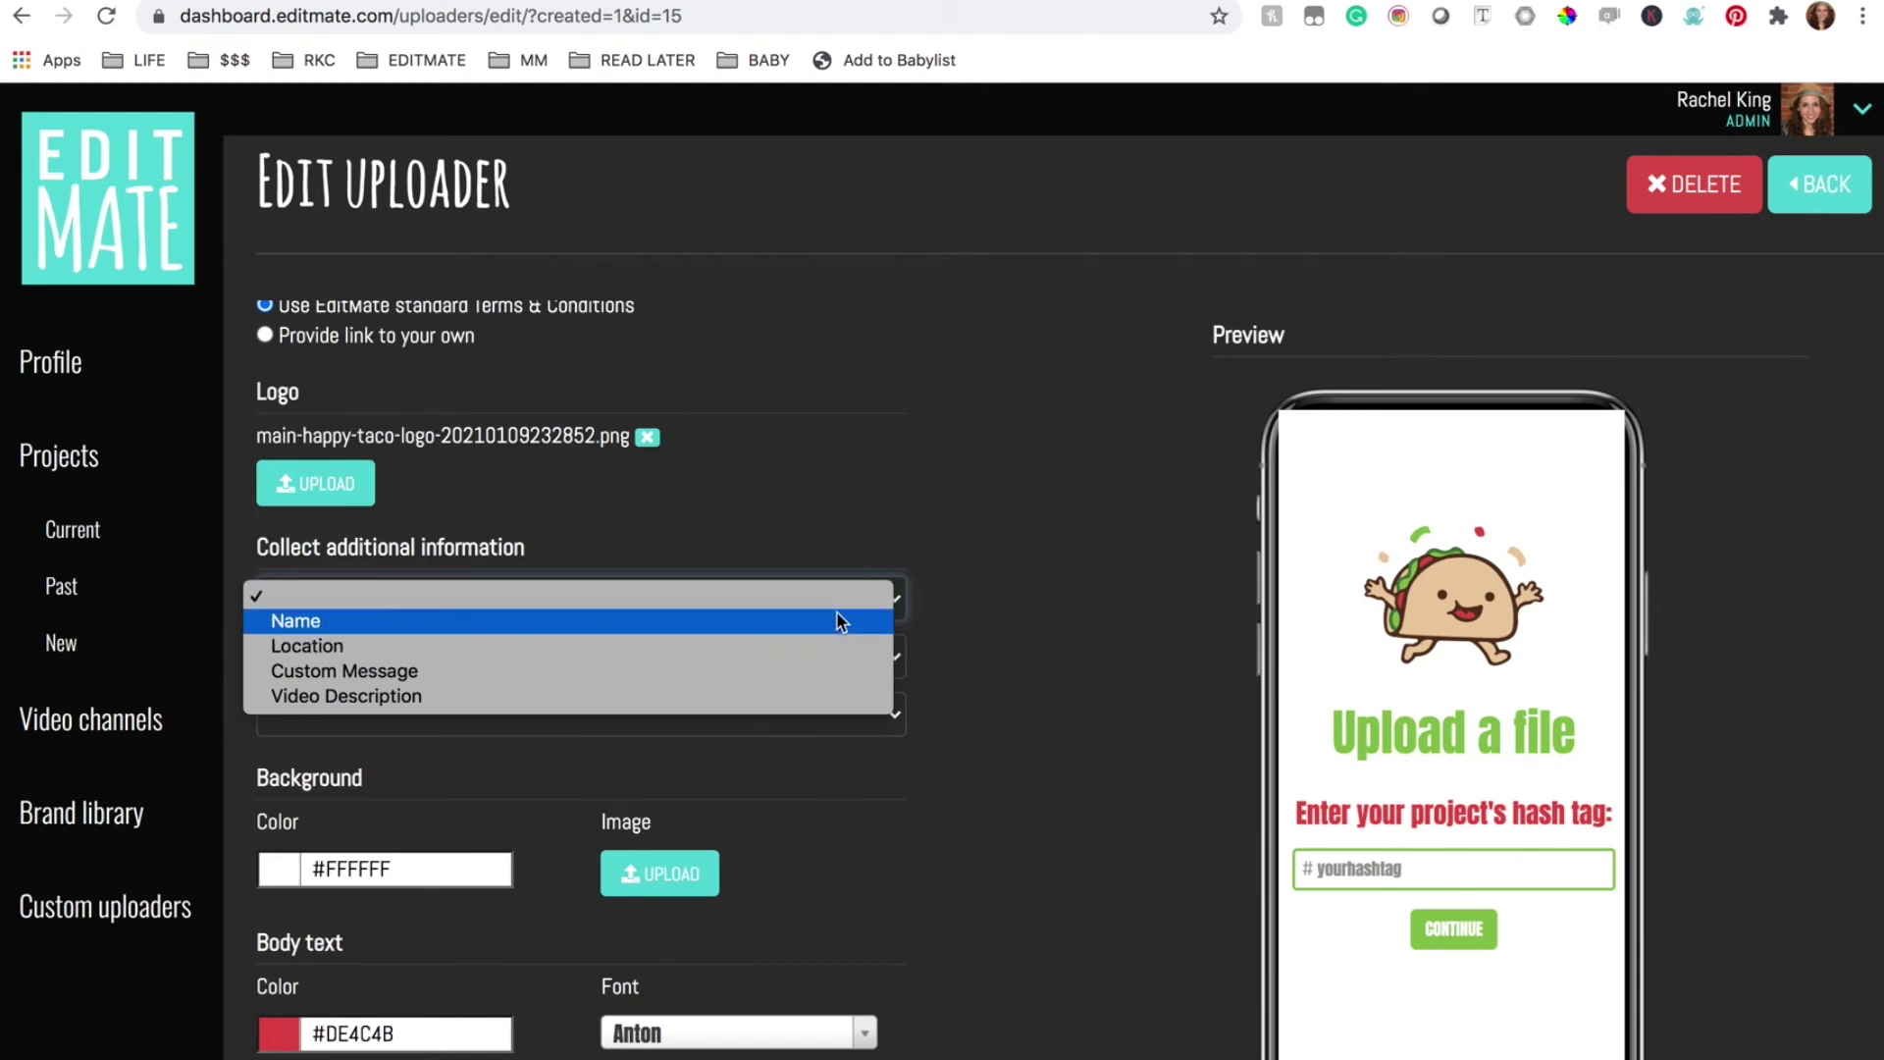
click(840, 621)
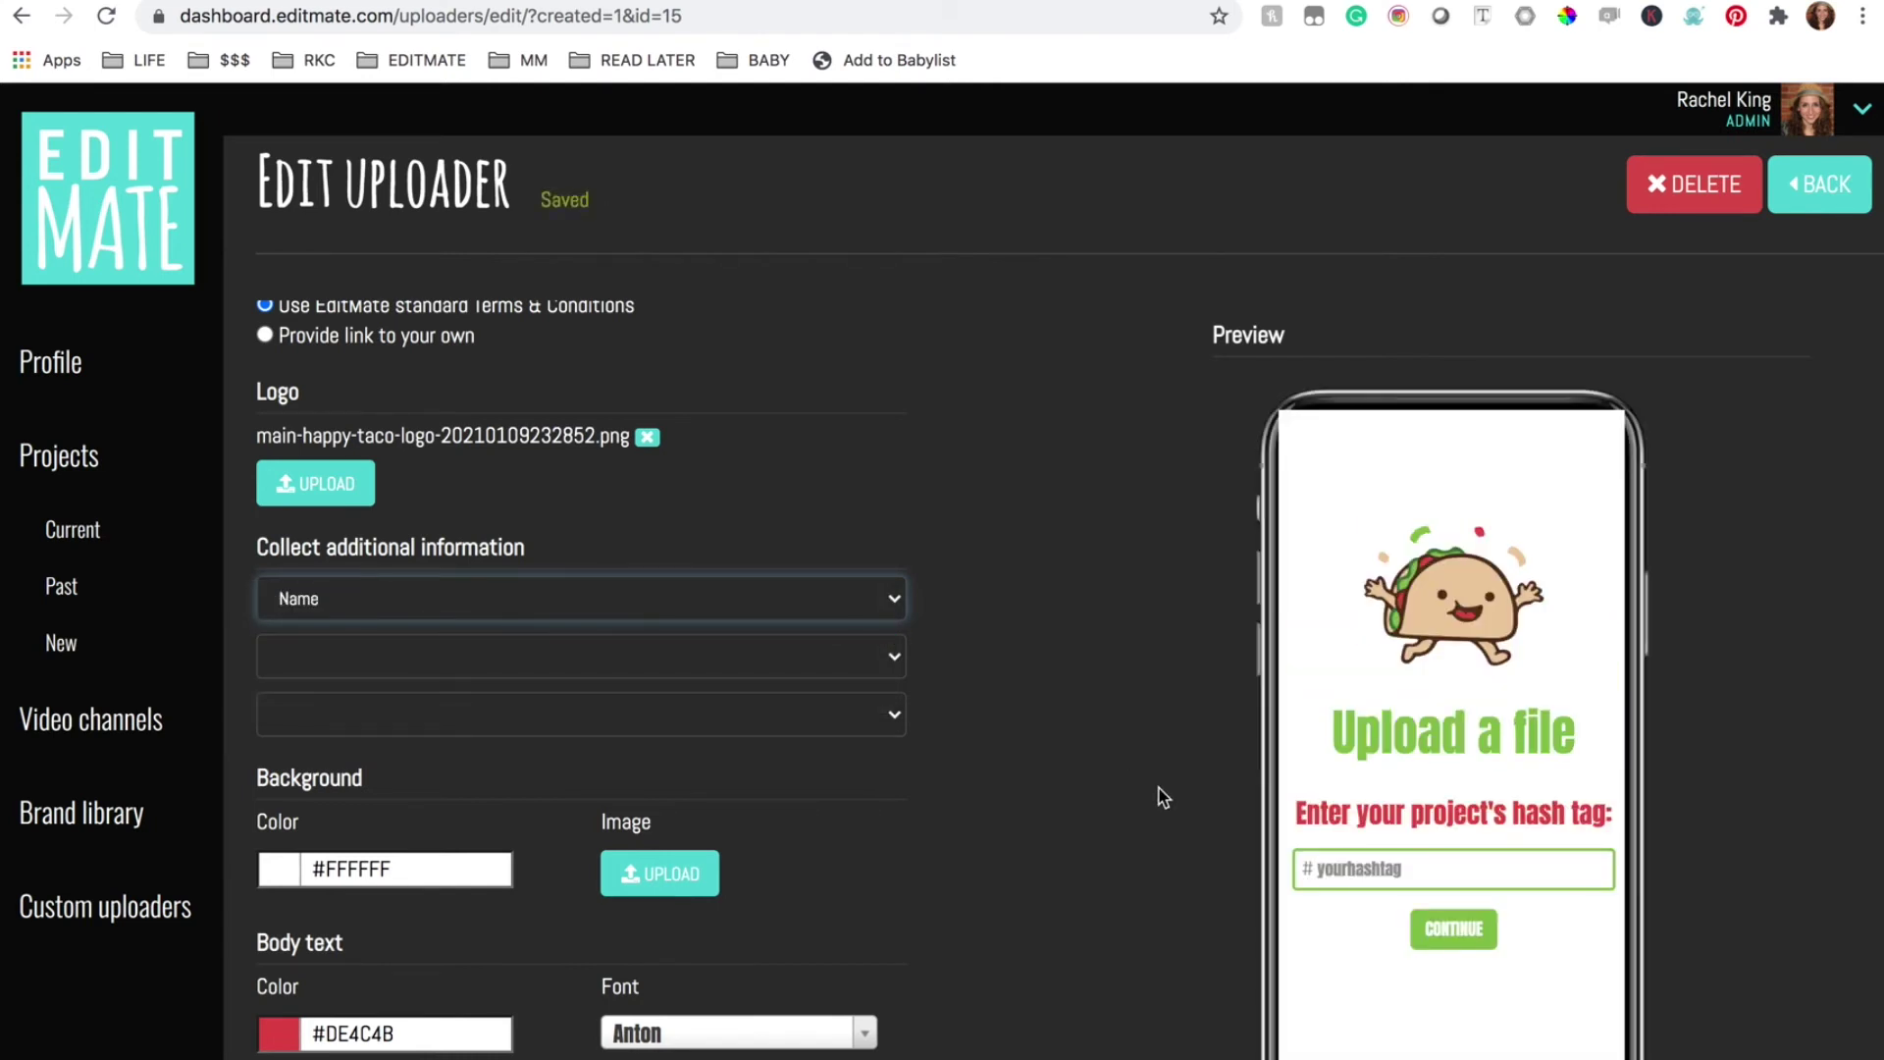
scroll(1133, 929, down, 4)
scroll(1134, 929, up, 8)
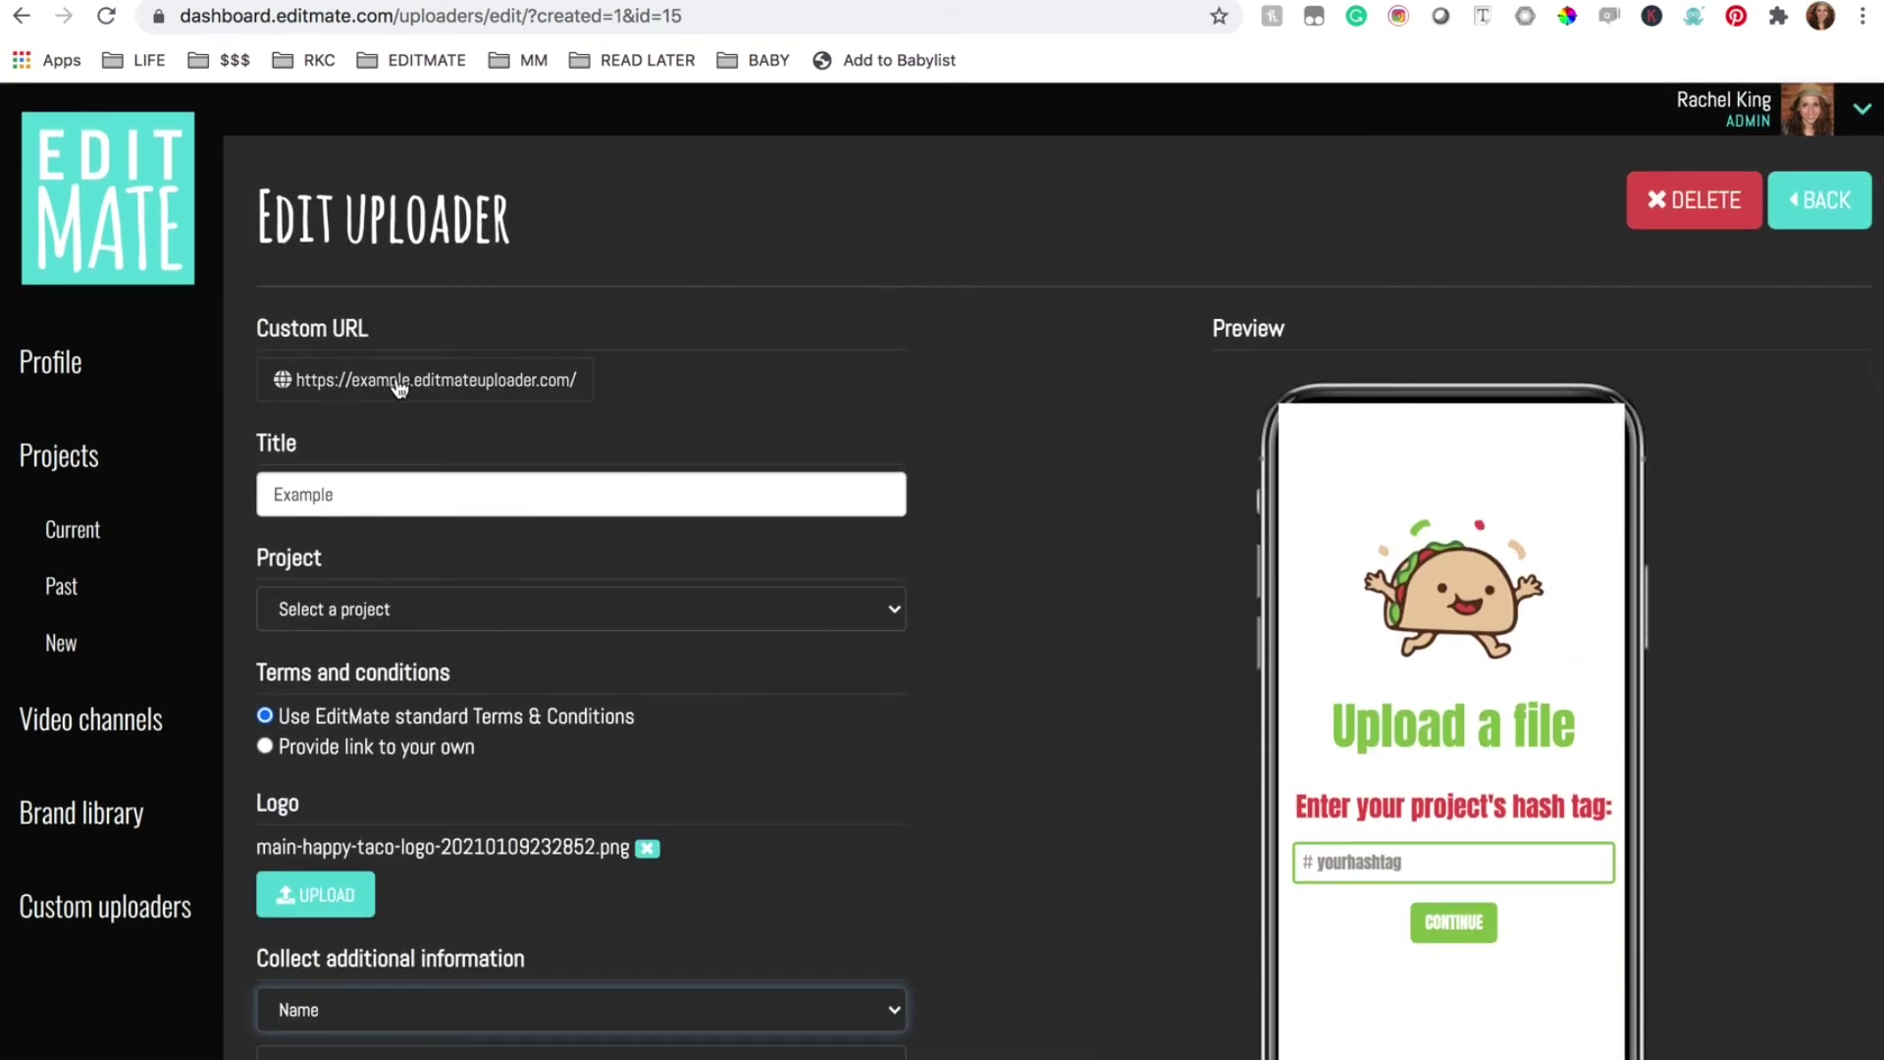
Open the live uploader, enter hashtag happytaco, then fill in the tester's e-mail and name
click(447, 383)
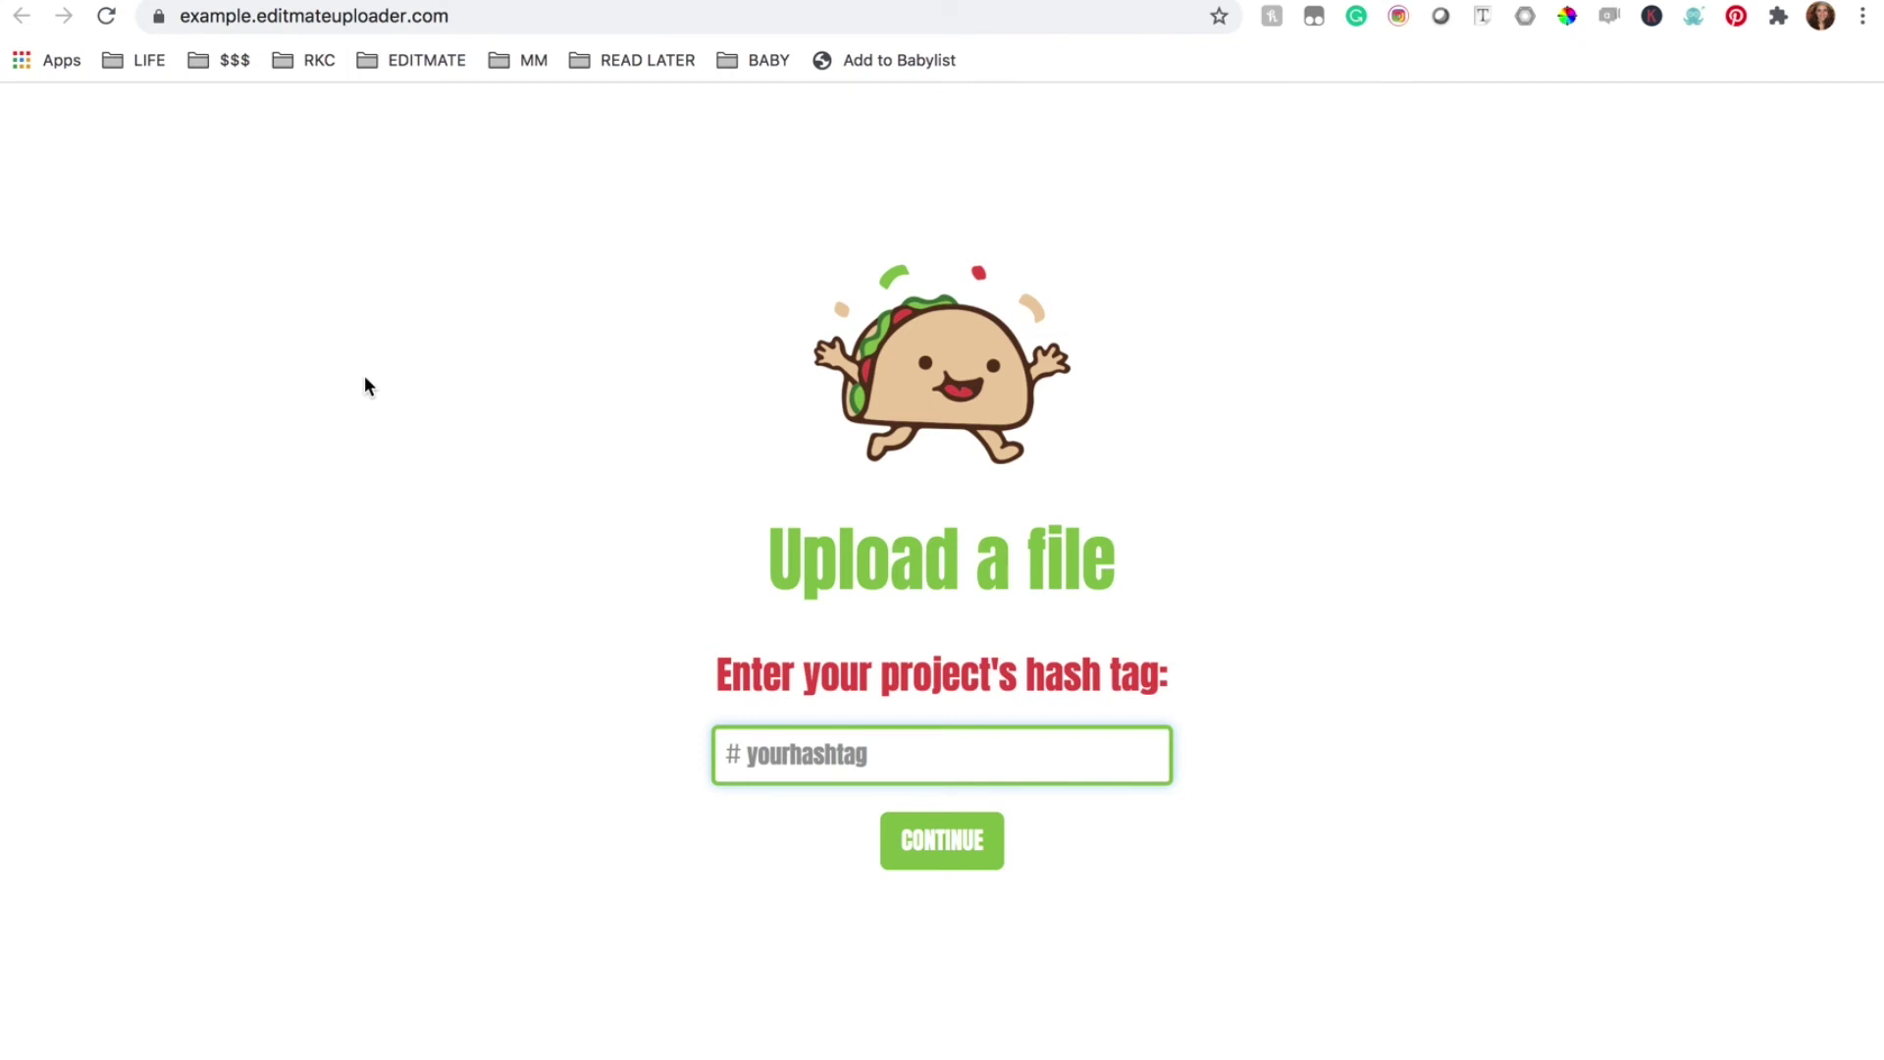
text(h)
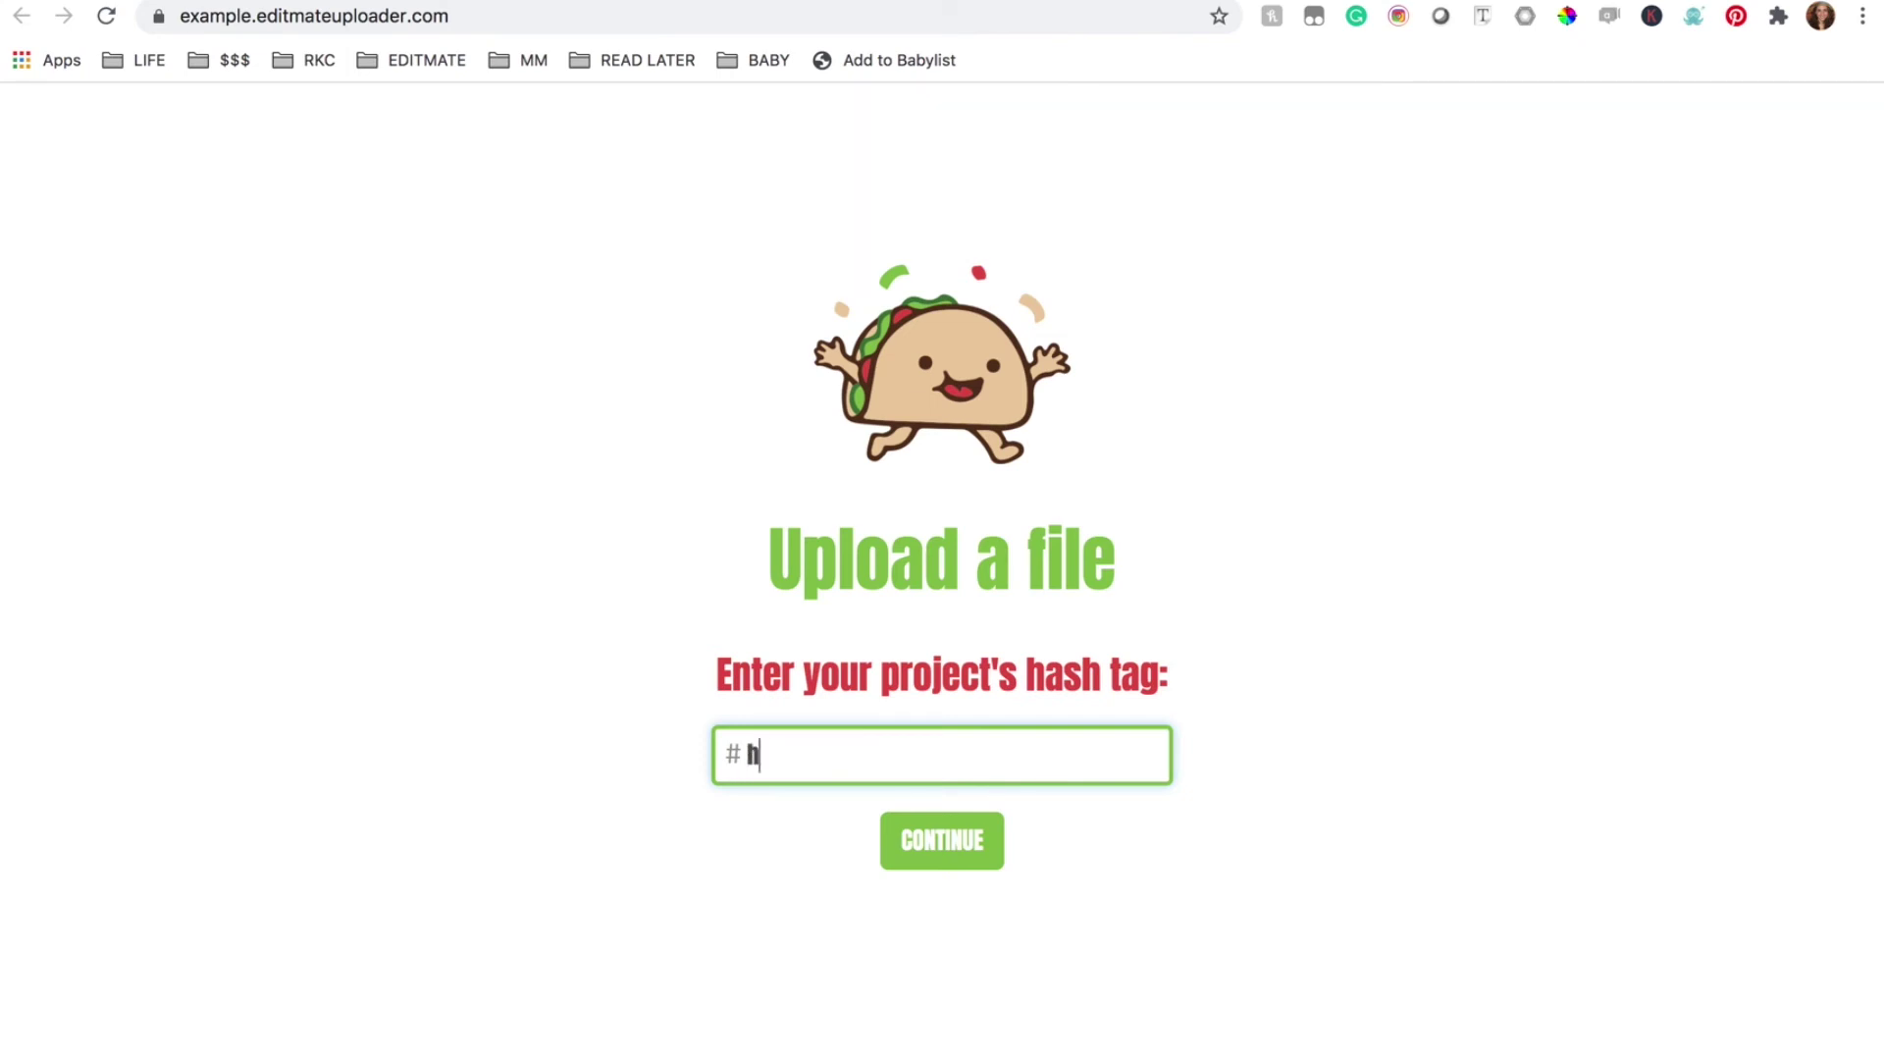
text(appytaco)
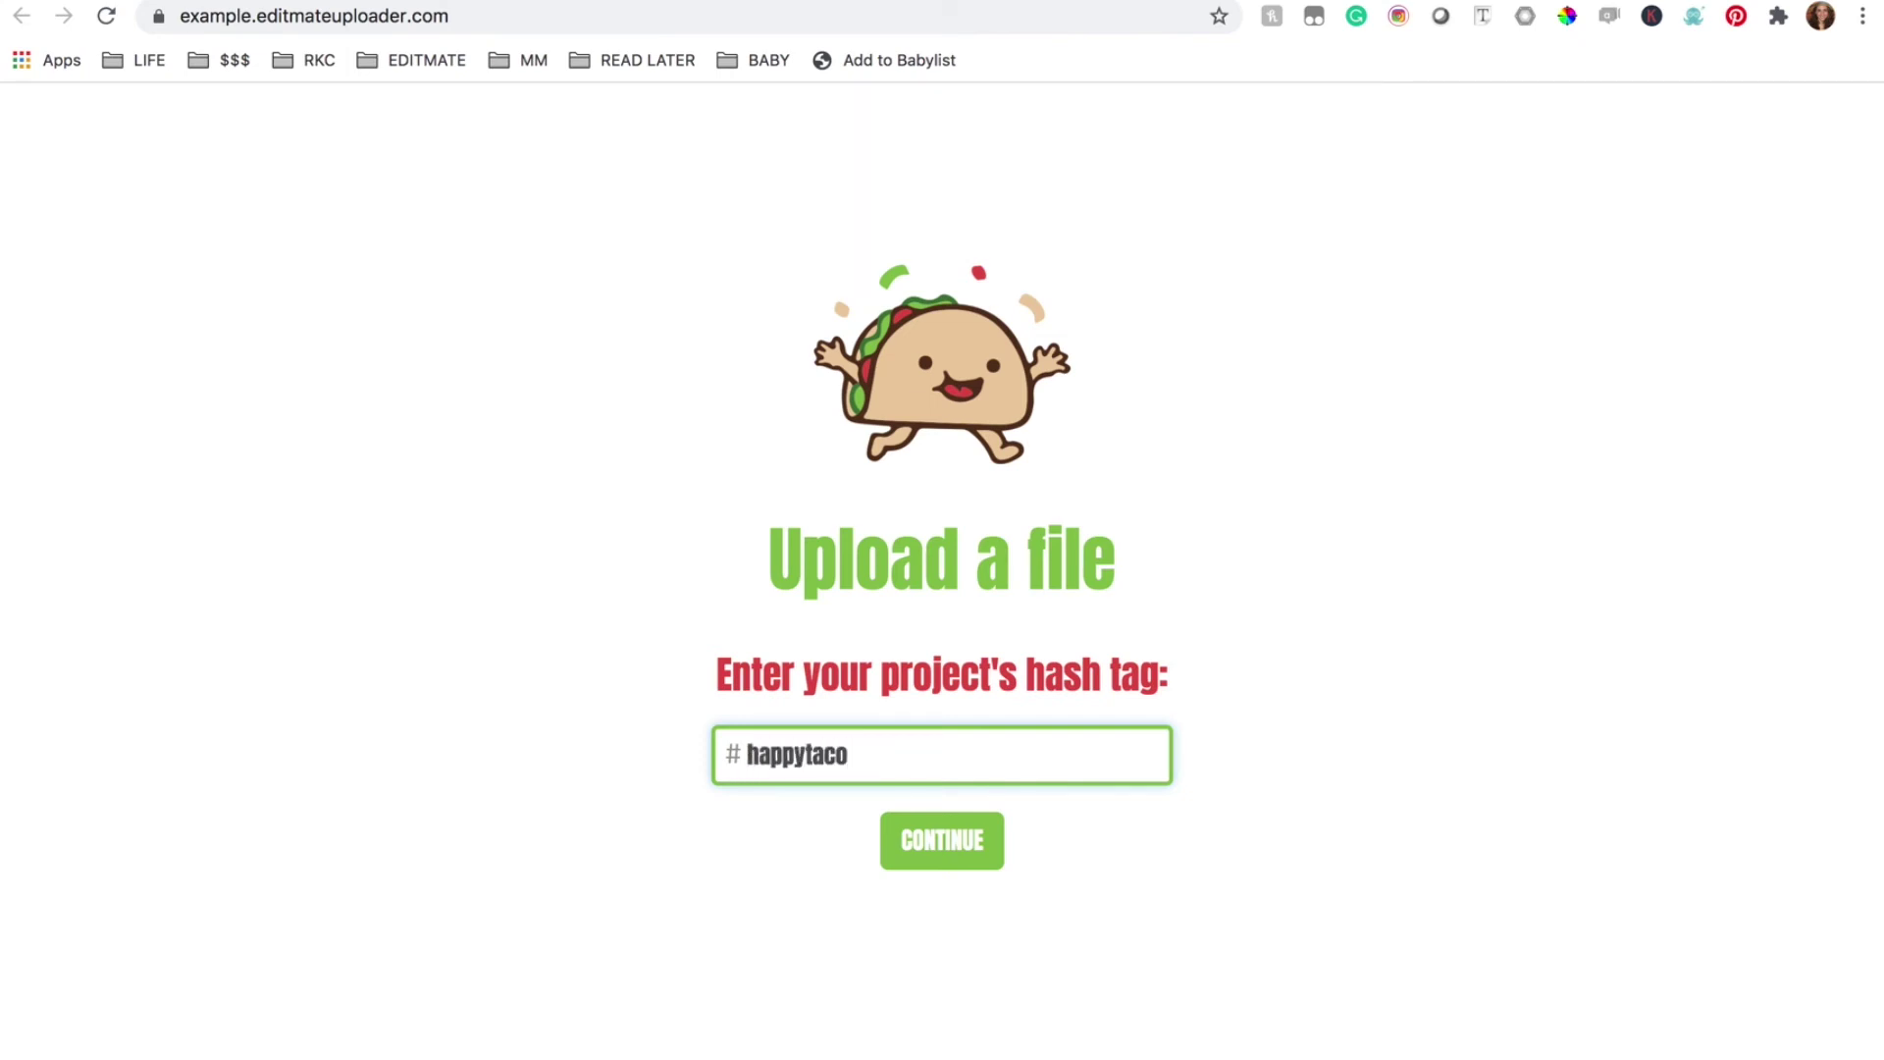
click(979, 843)
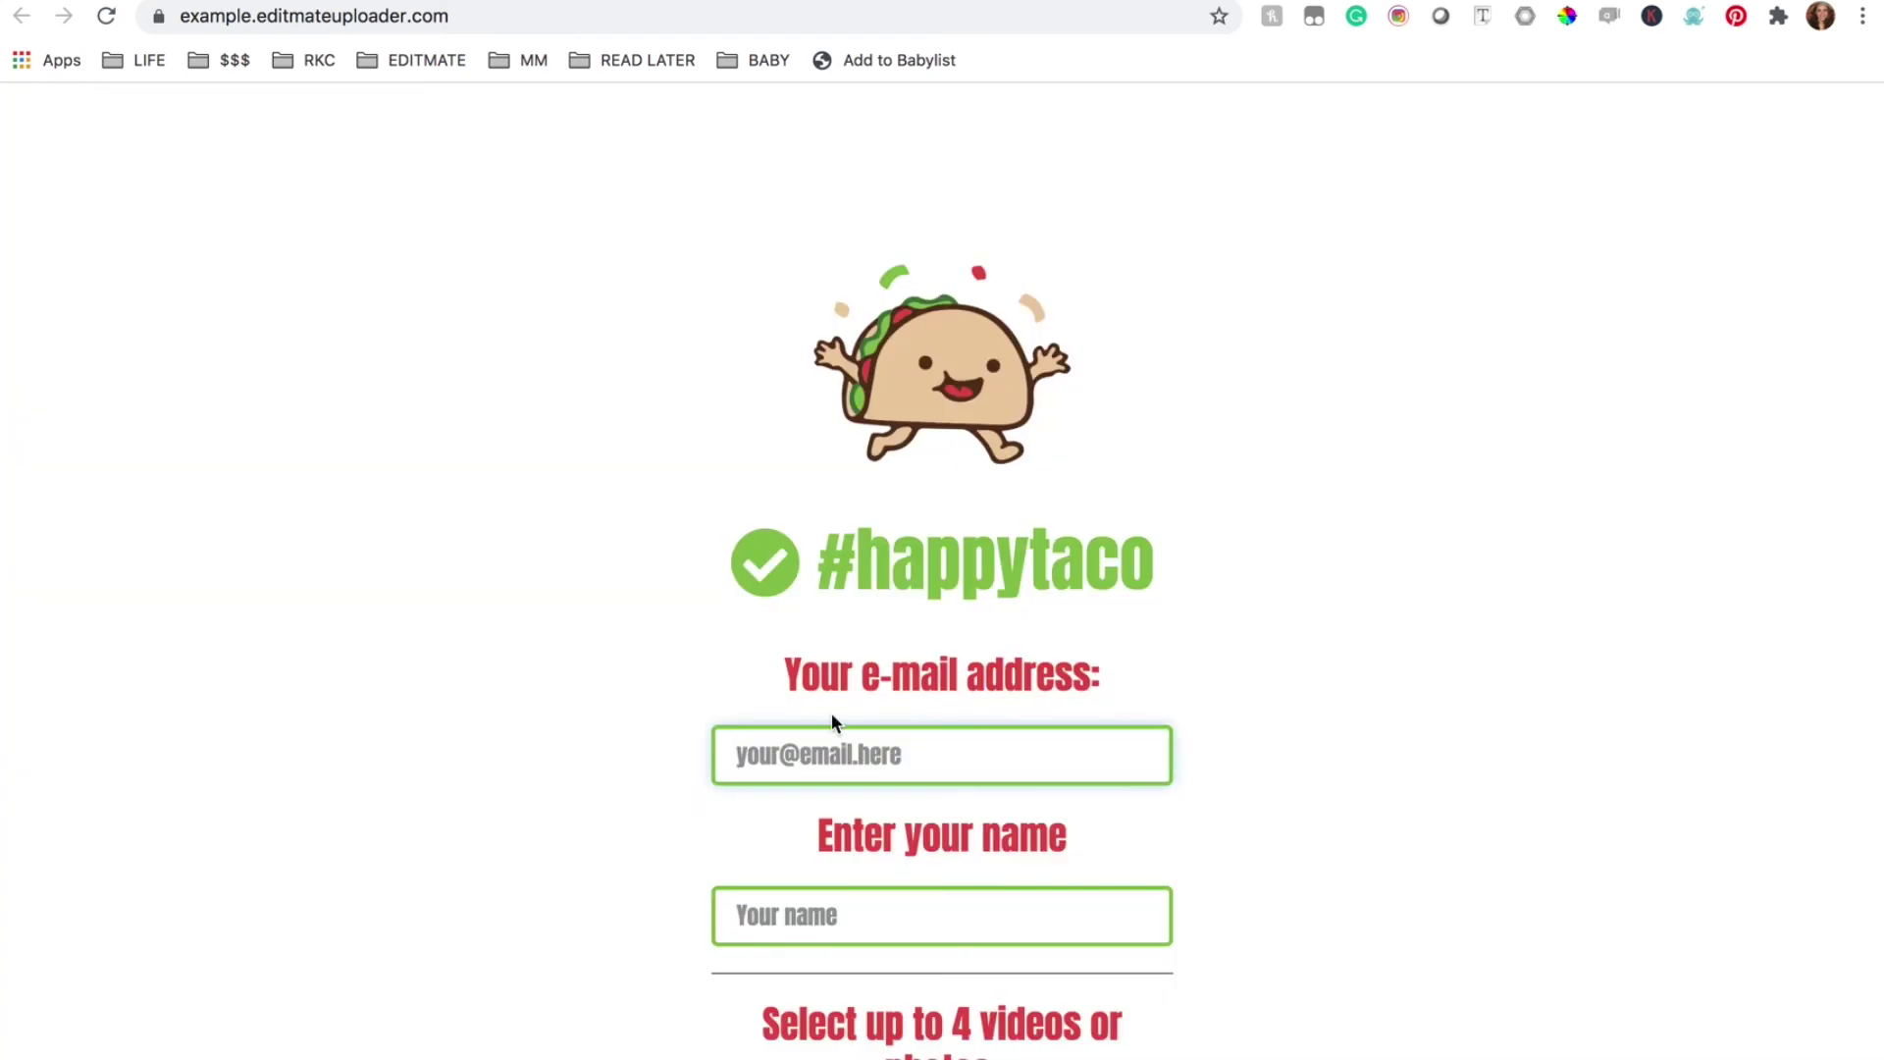
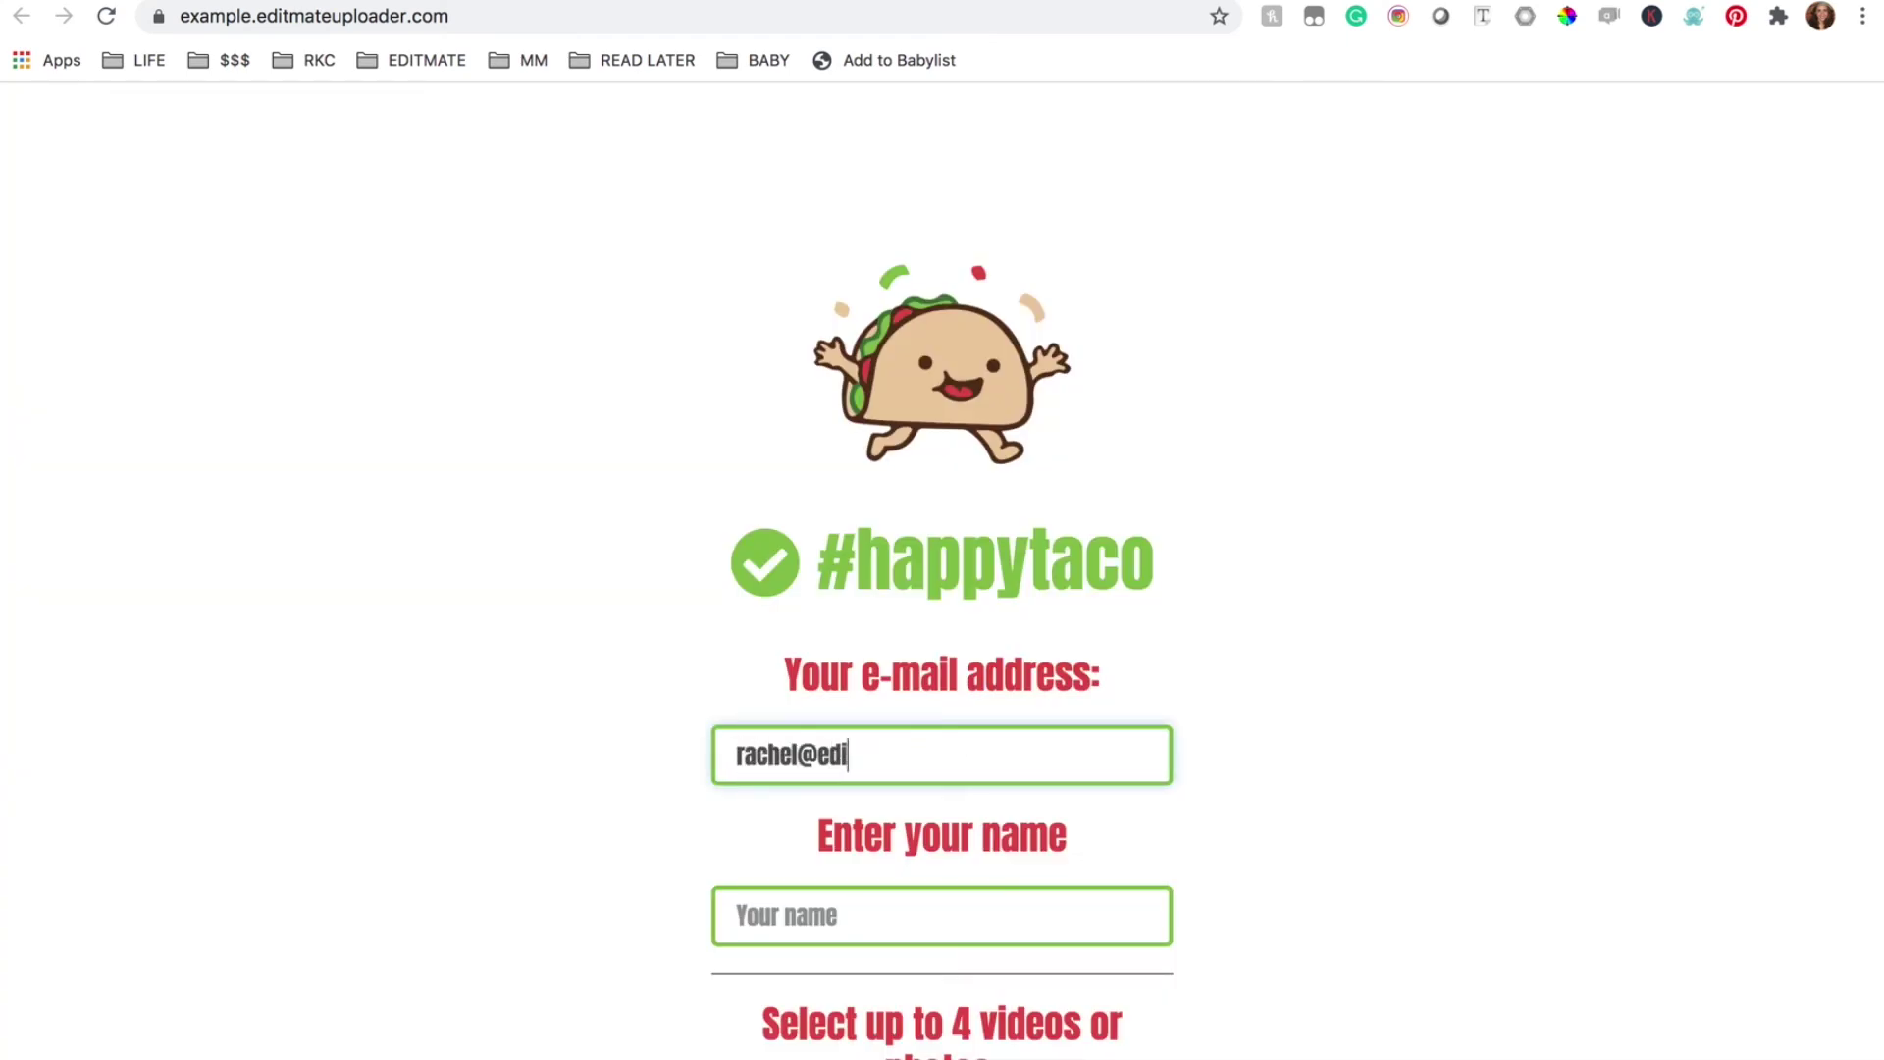
click(783, 923)
text(Rachel)
scroll(1462, 788, down, 3)
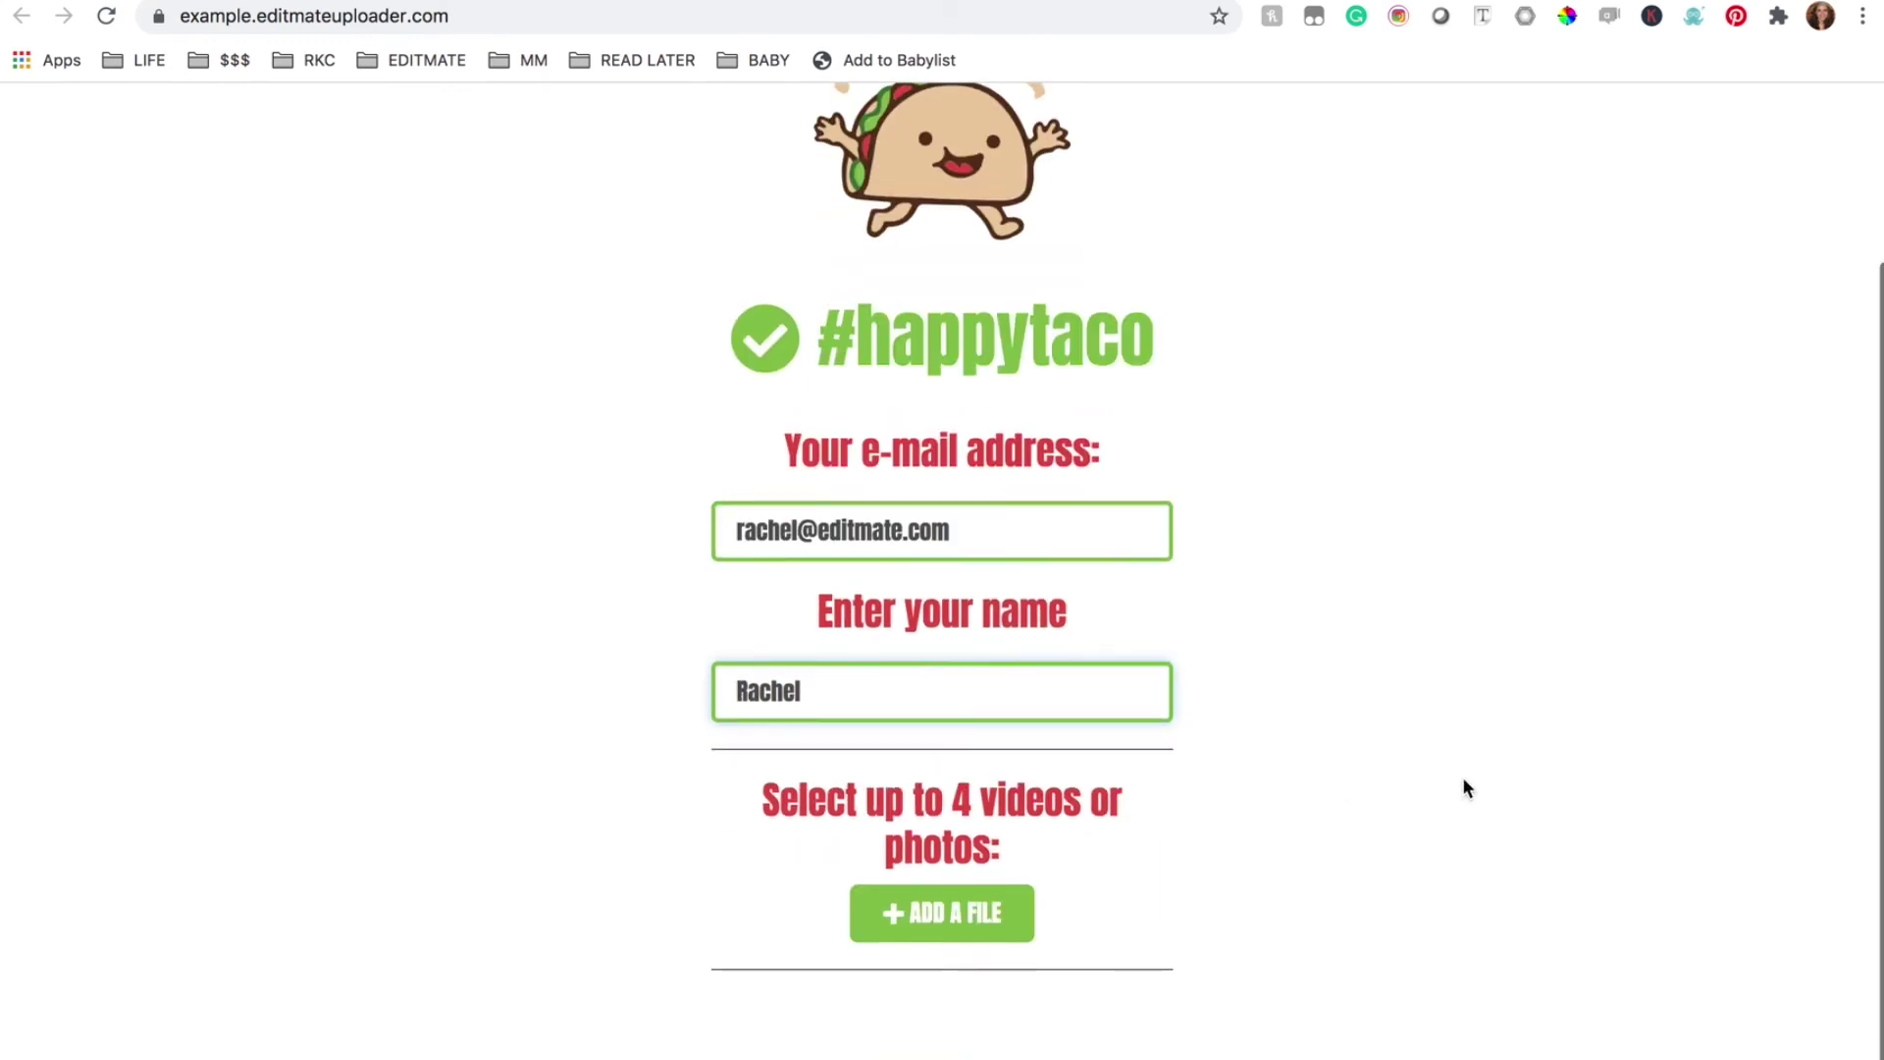
Add the neon smiley photo jason-leung-60jOUB-Z_Yk-unsplash.jpg and upload it
click(932, 925)
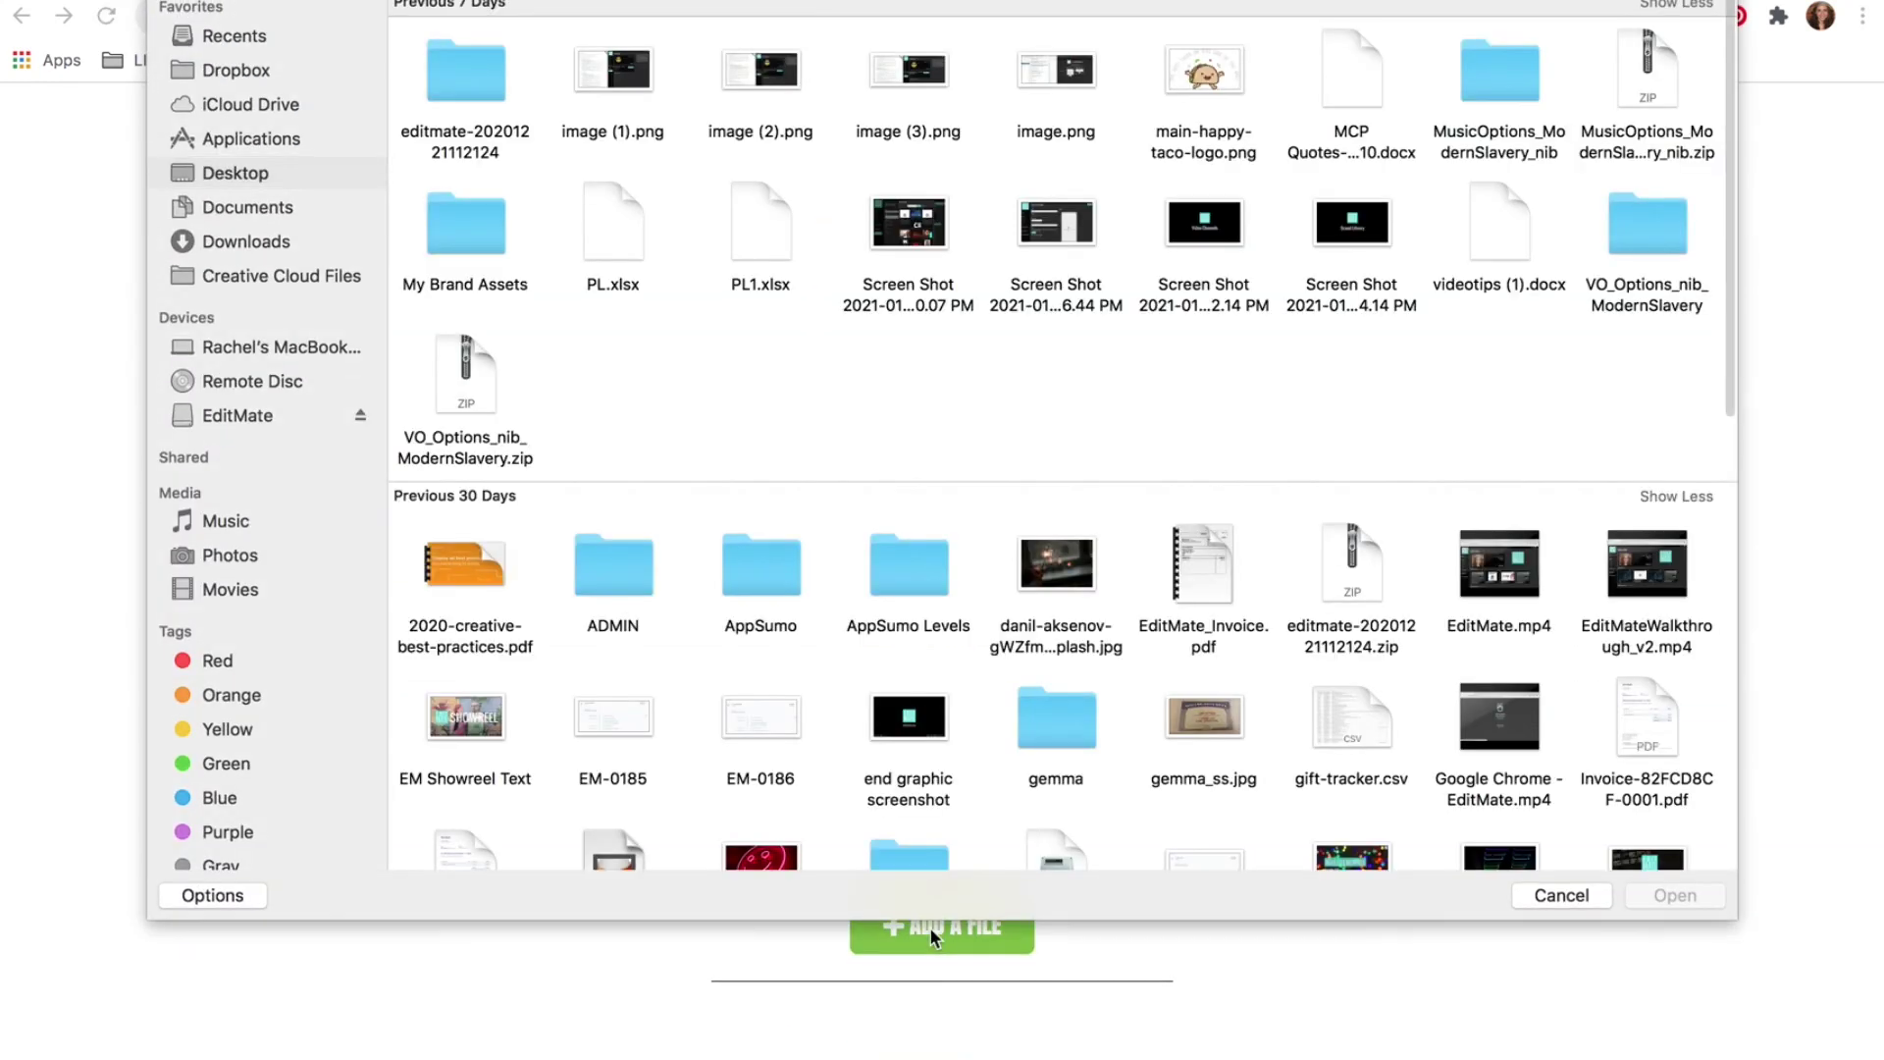
scroll(915, 437, down, 3)
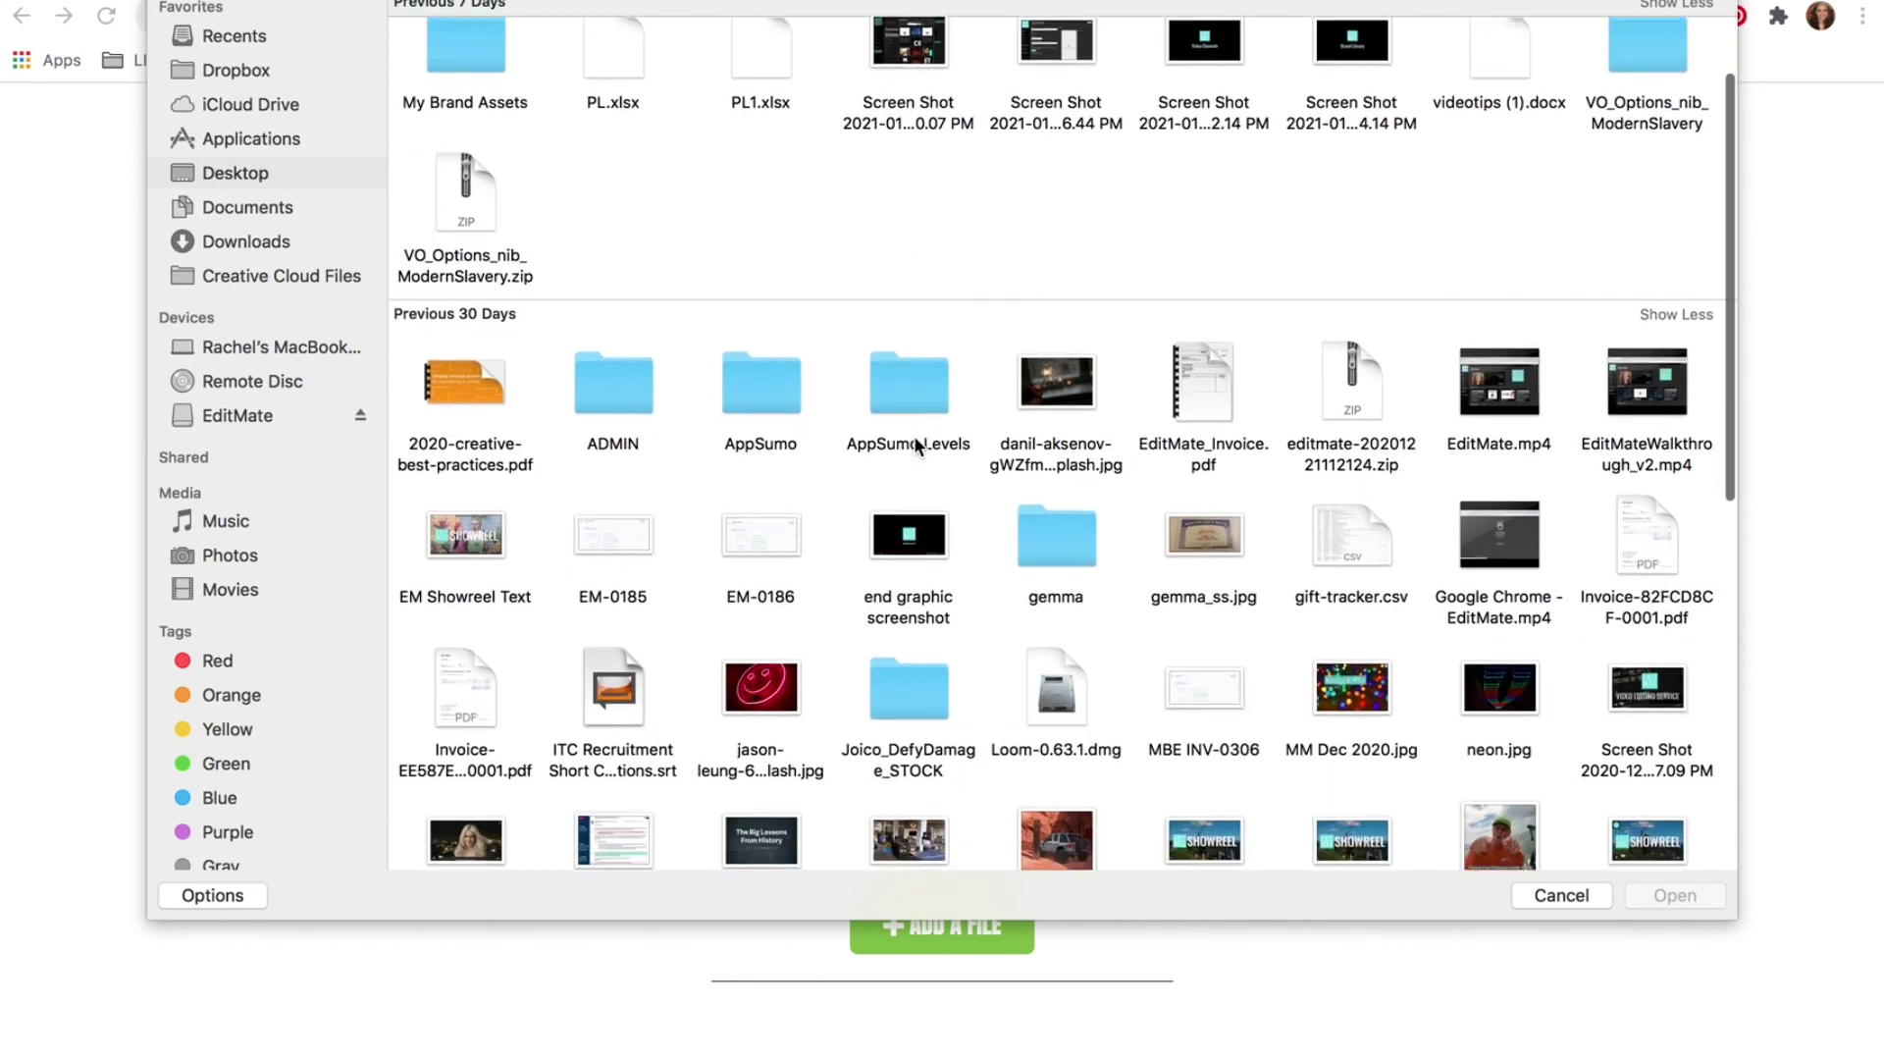
click(775, 698)
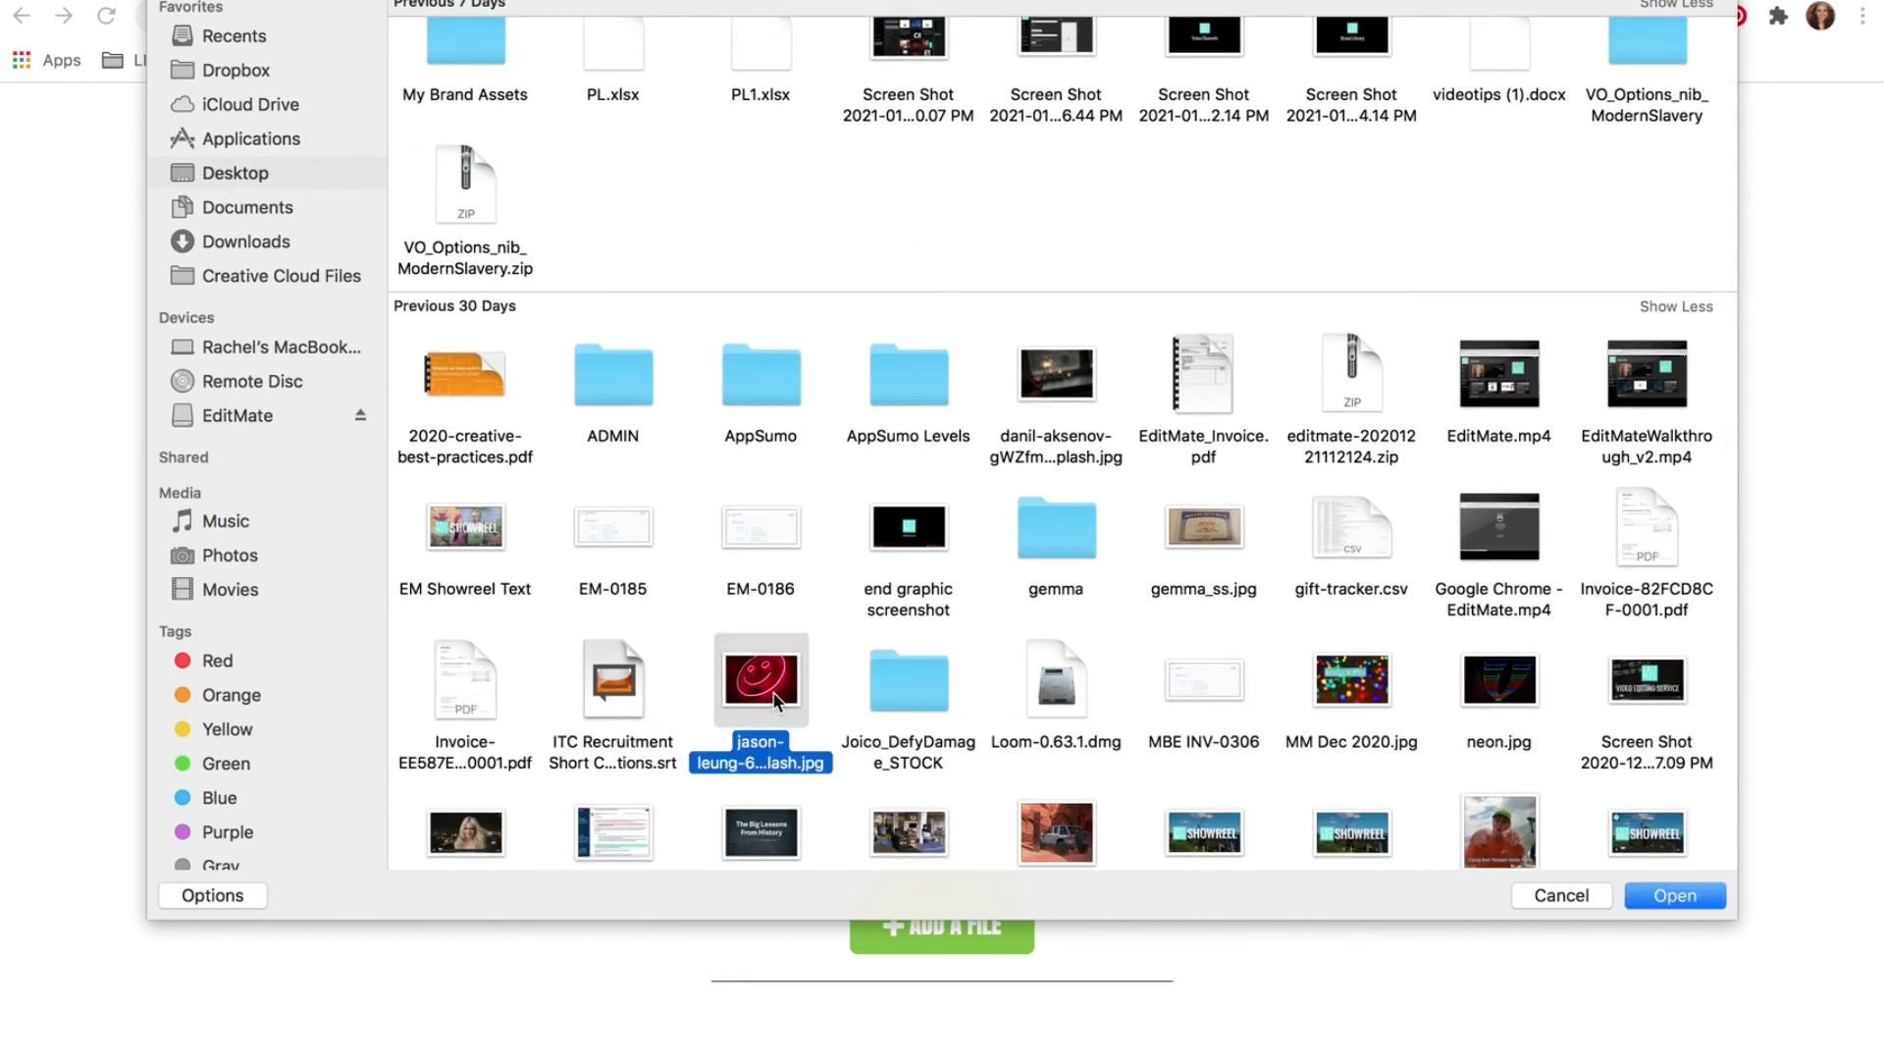
double_click(775, 699)
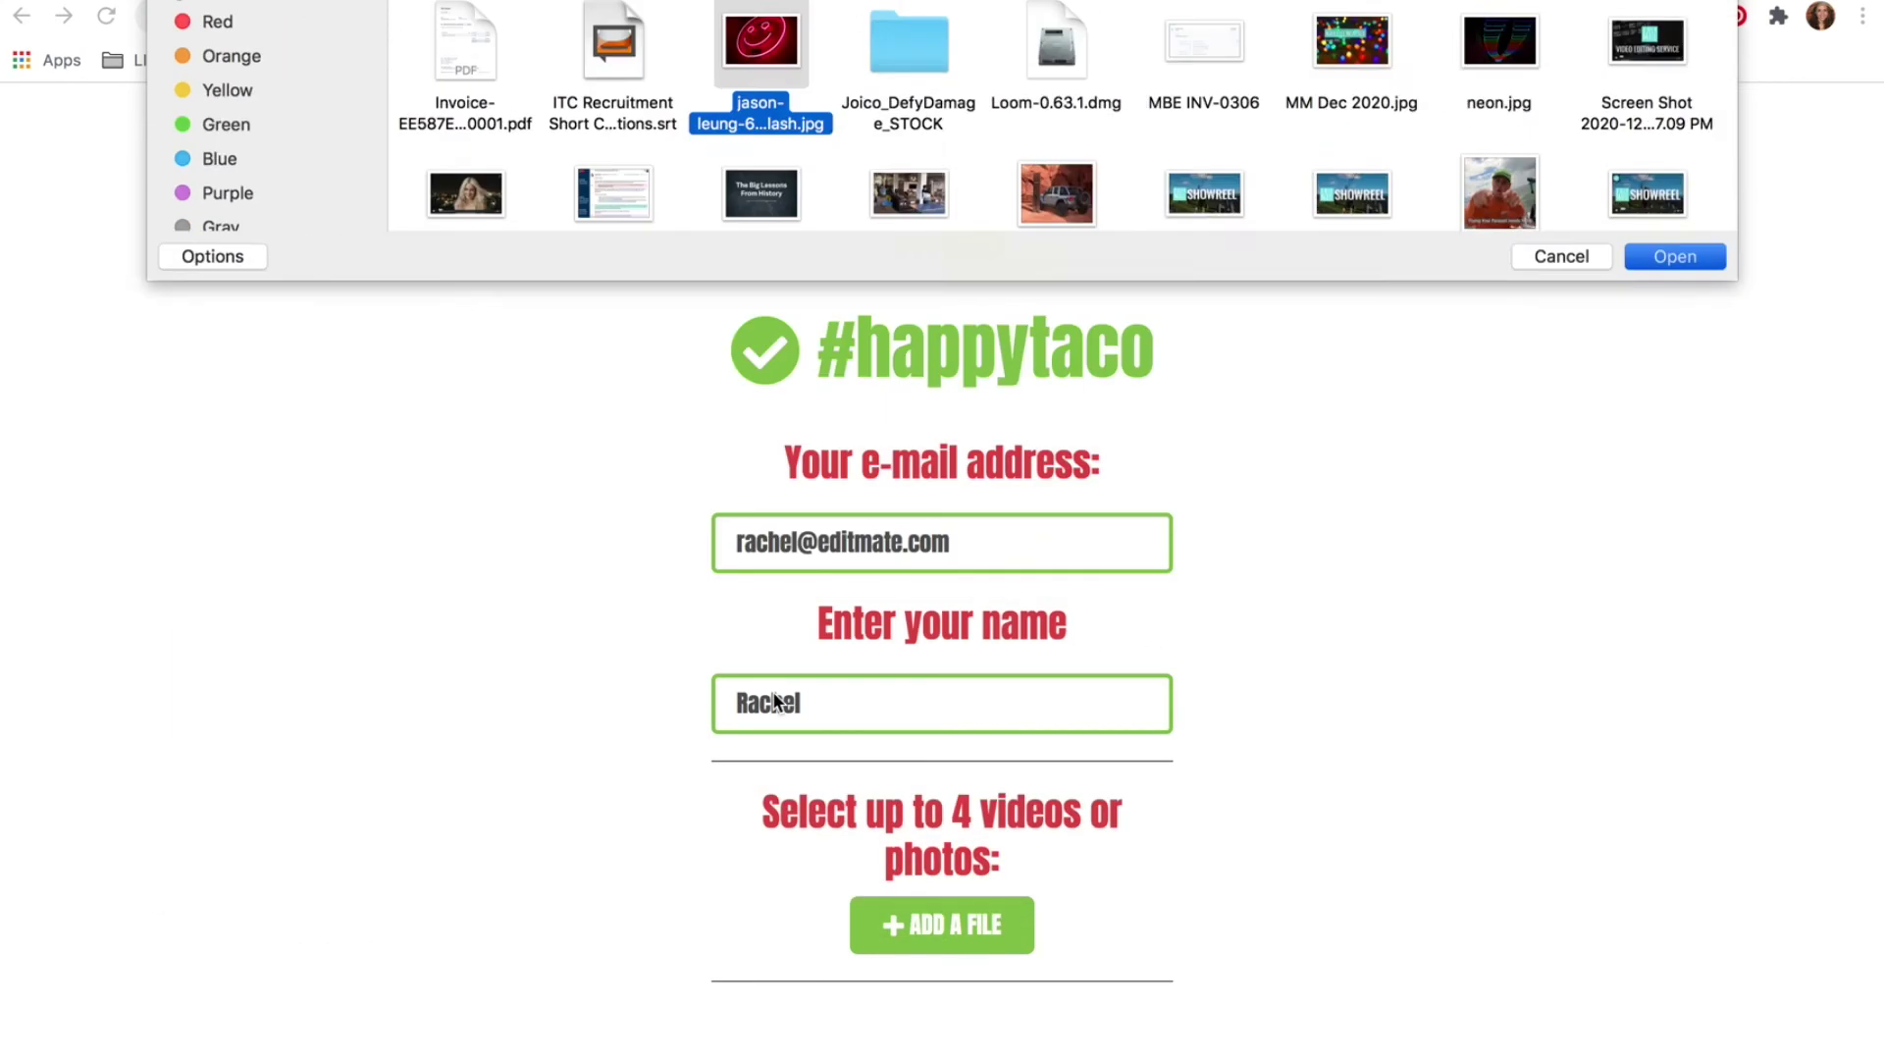
scroll(1244, 824, down, 5)
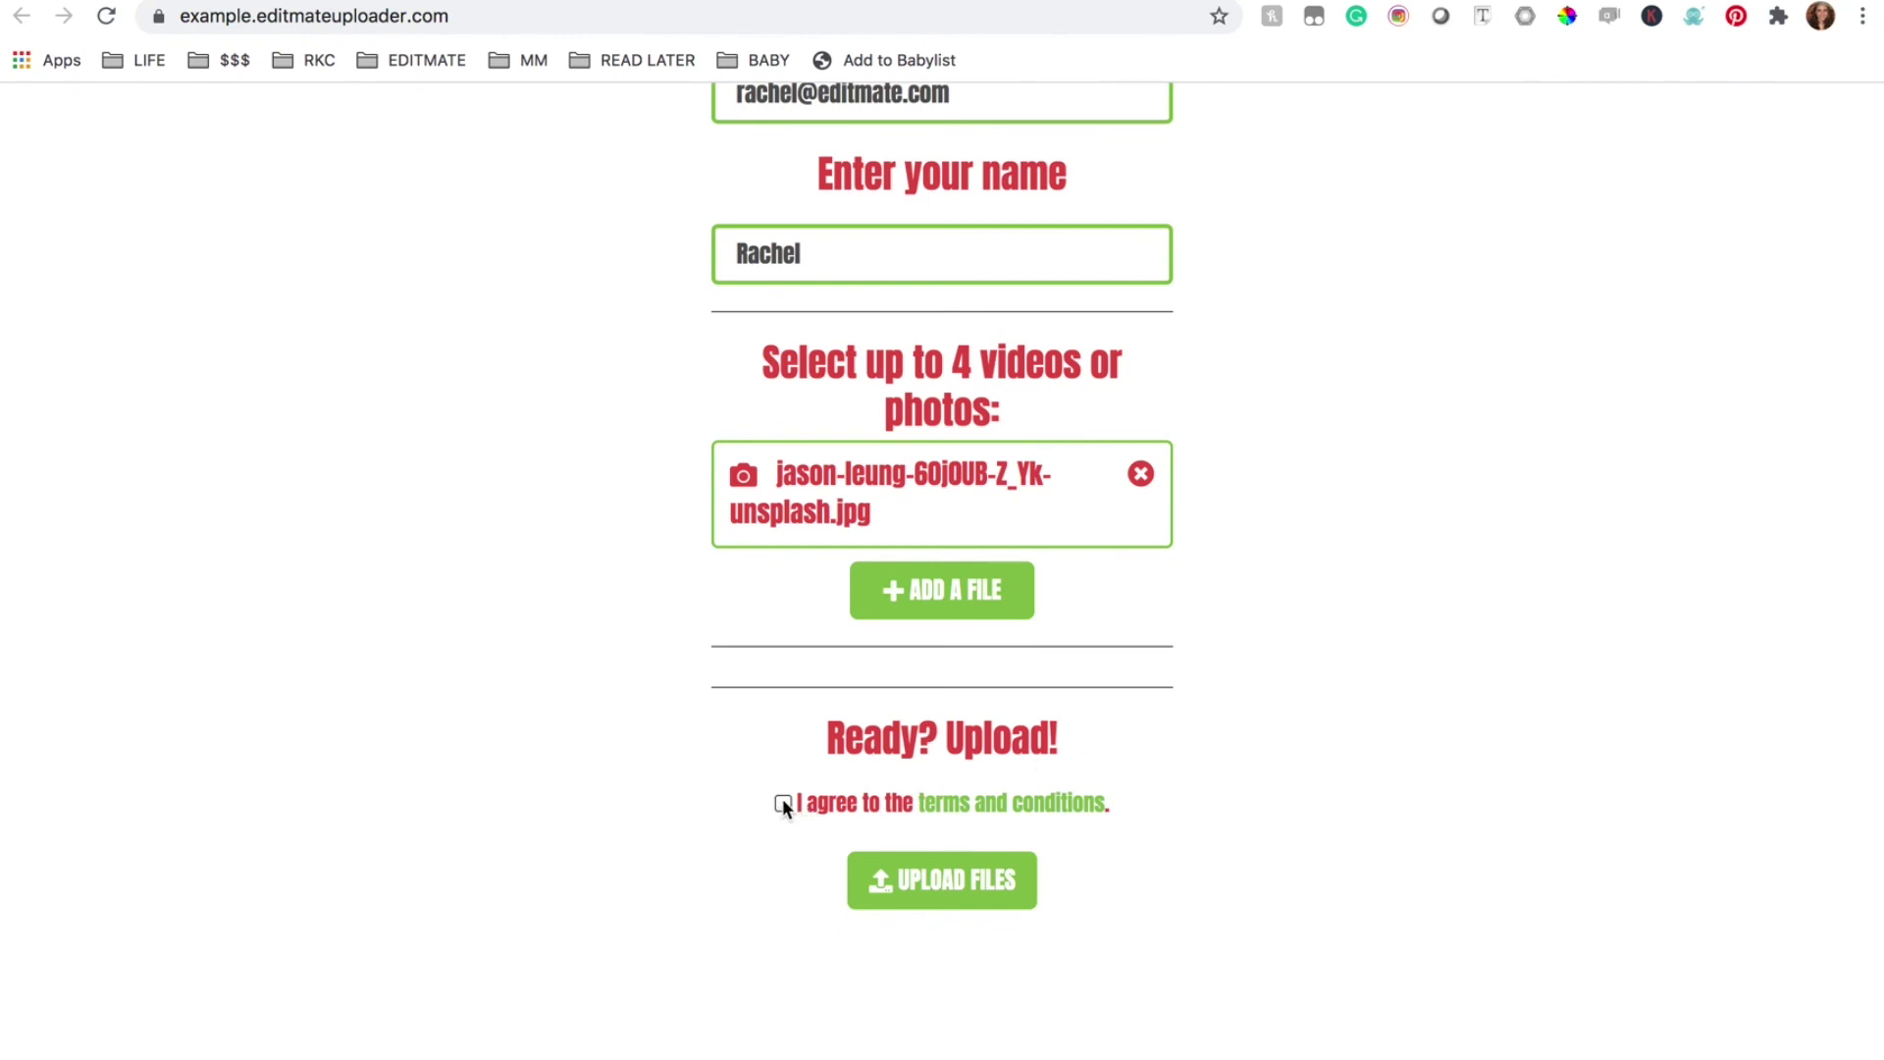
click(976, 901)
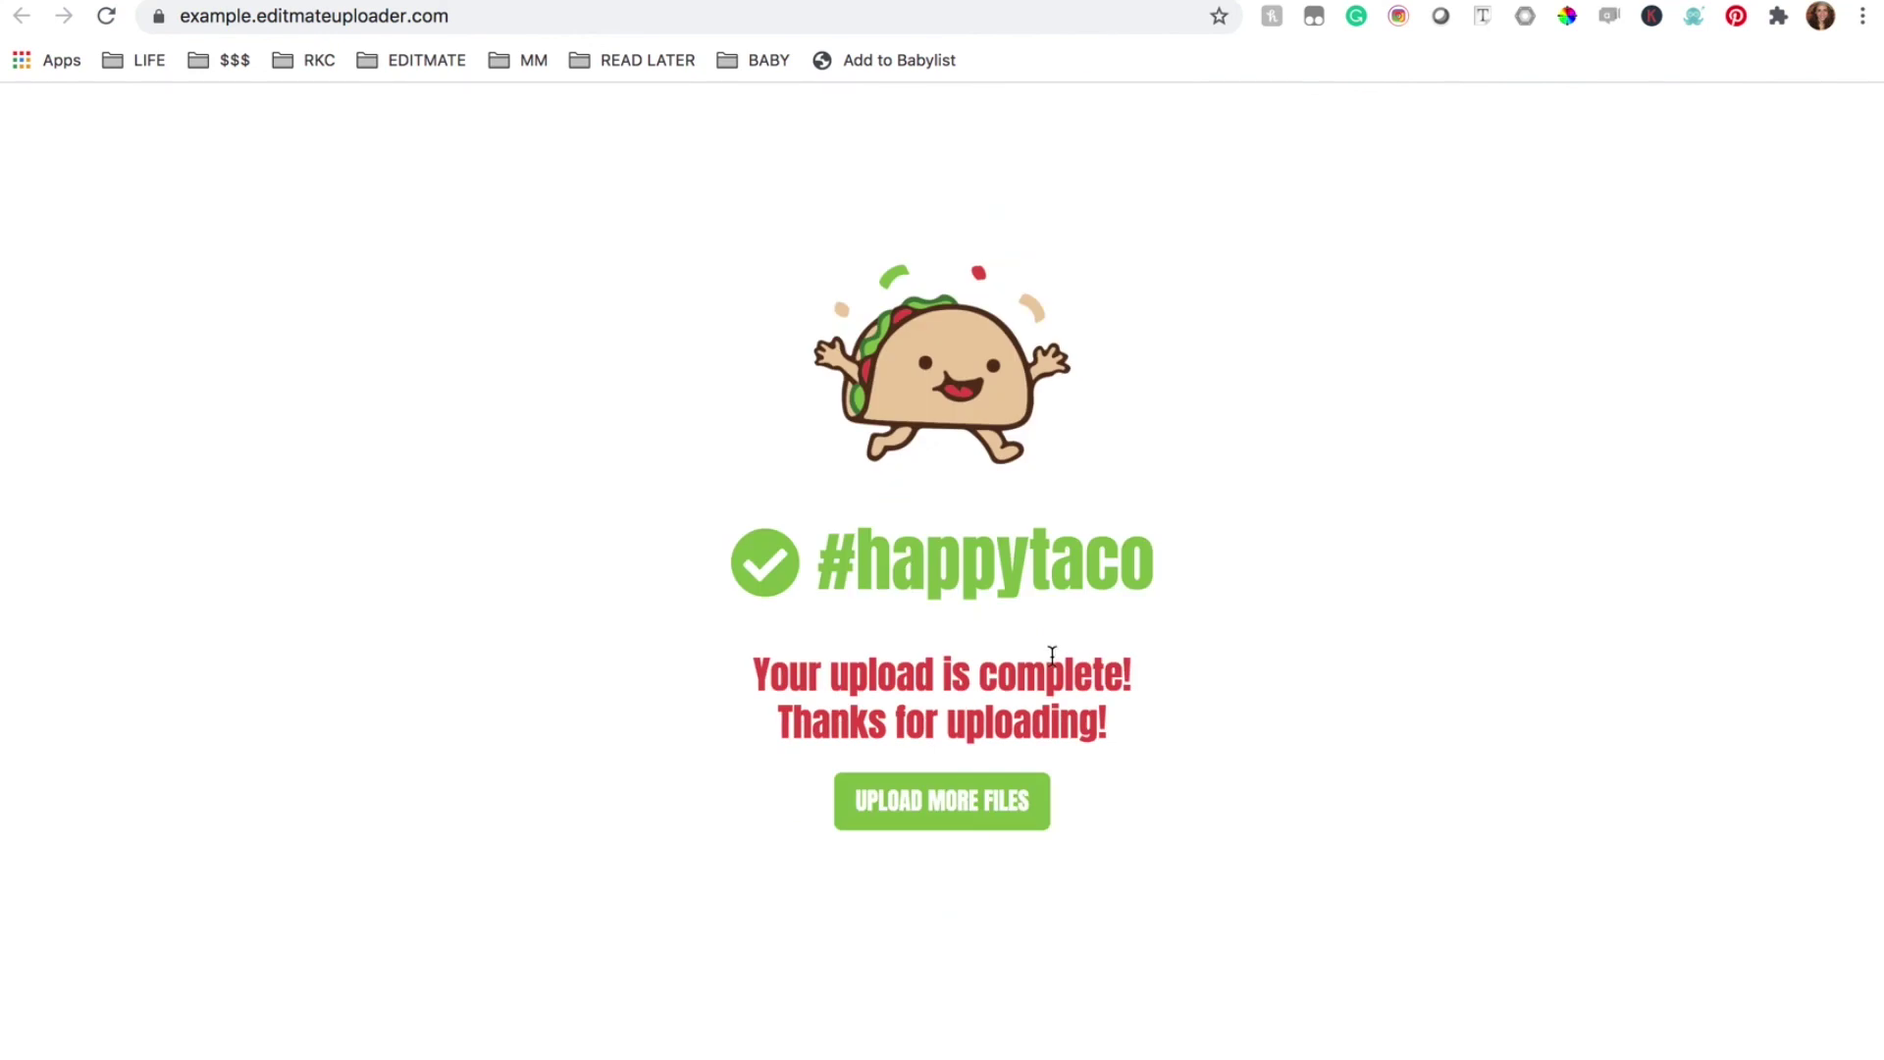
Reload the Happy Taco project dashboard and view its 2 mobile uploads
click(1319, 2)
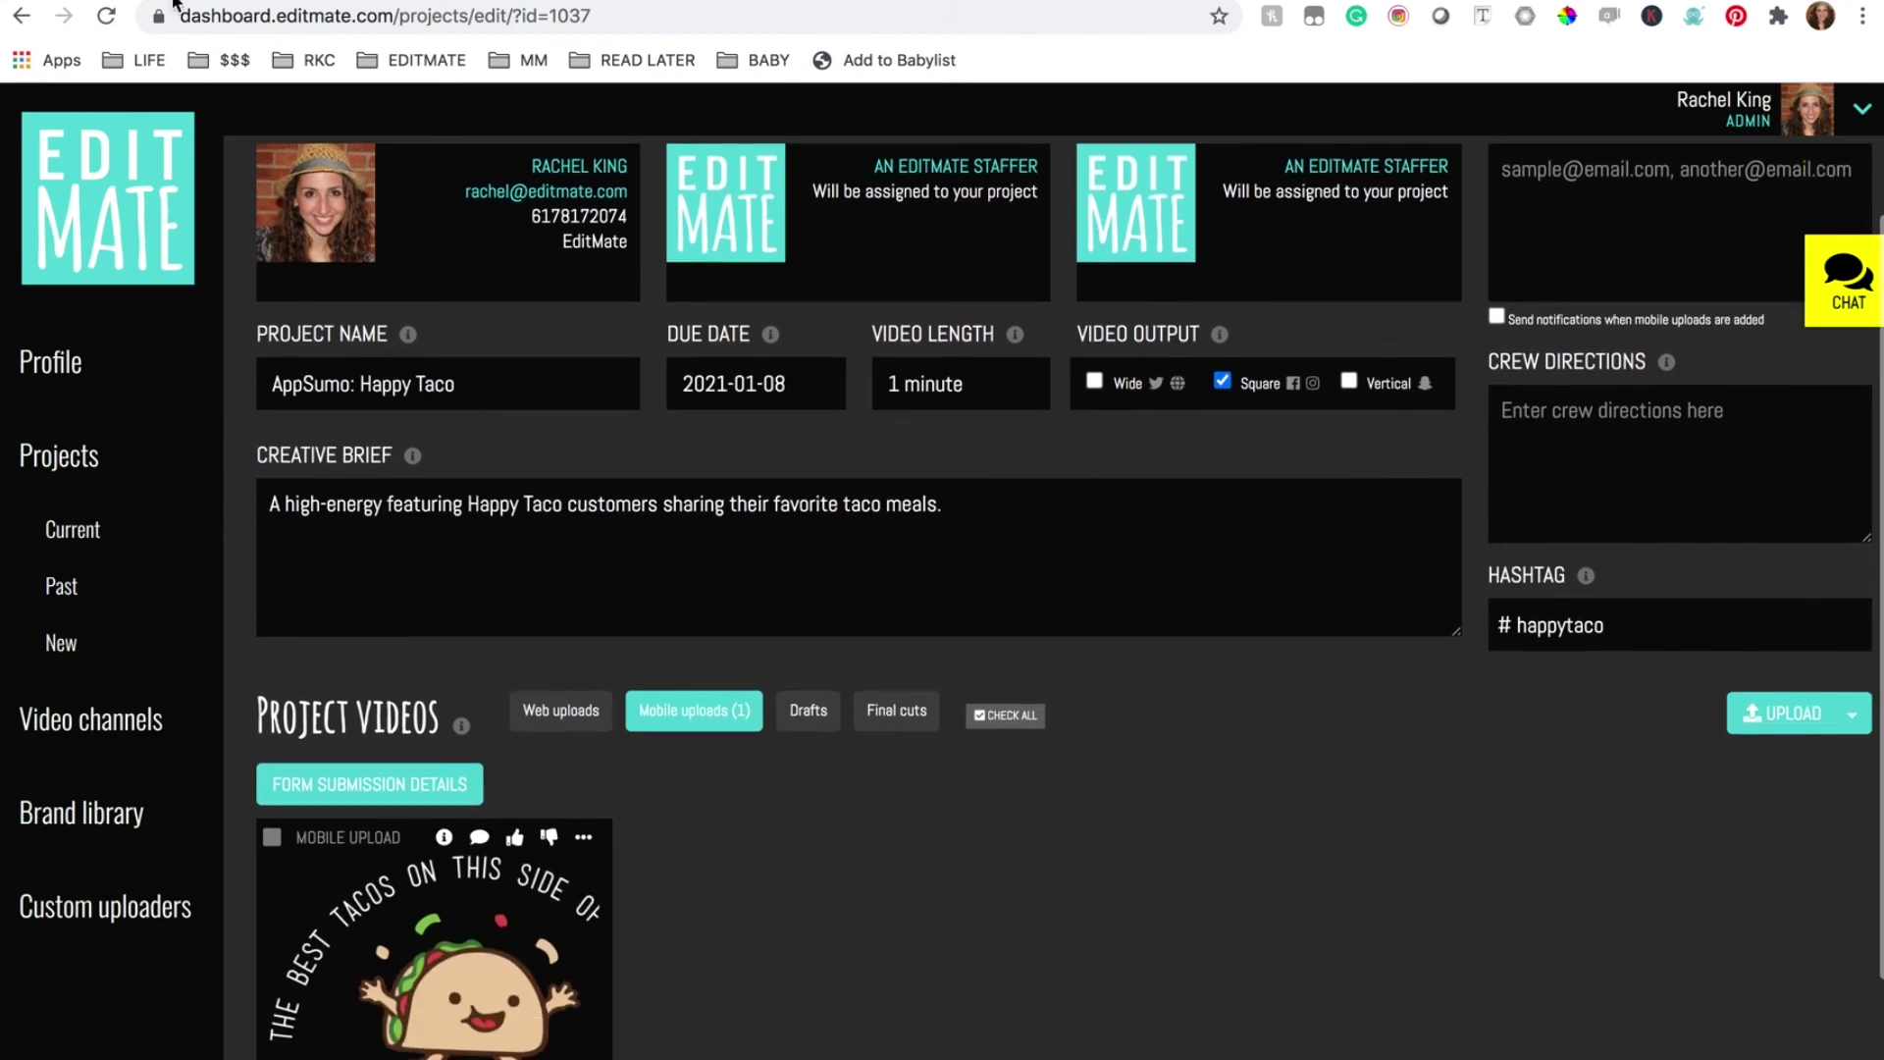
click(106, 16)
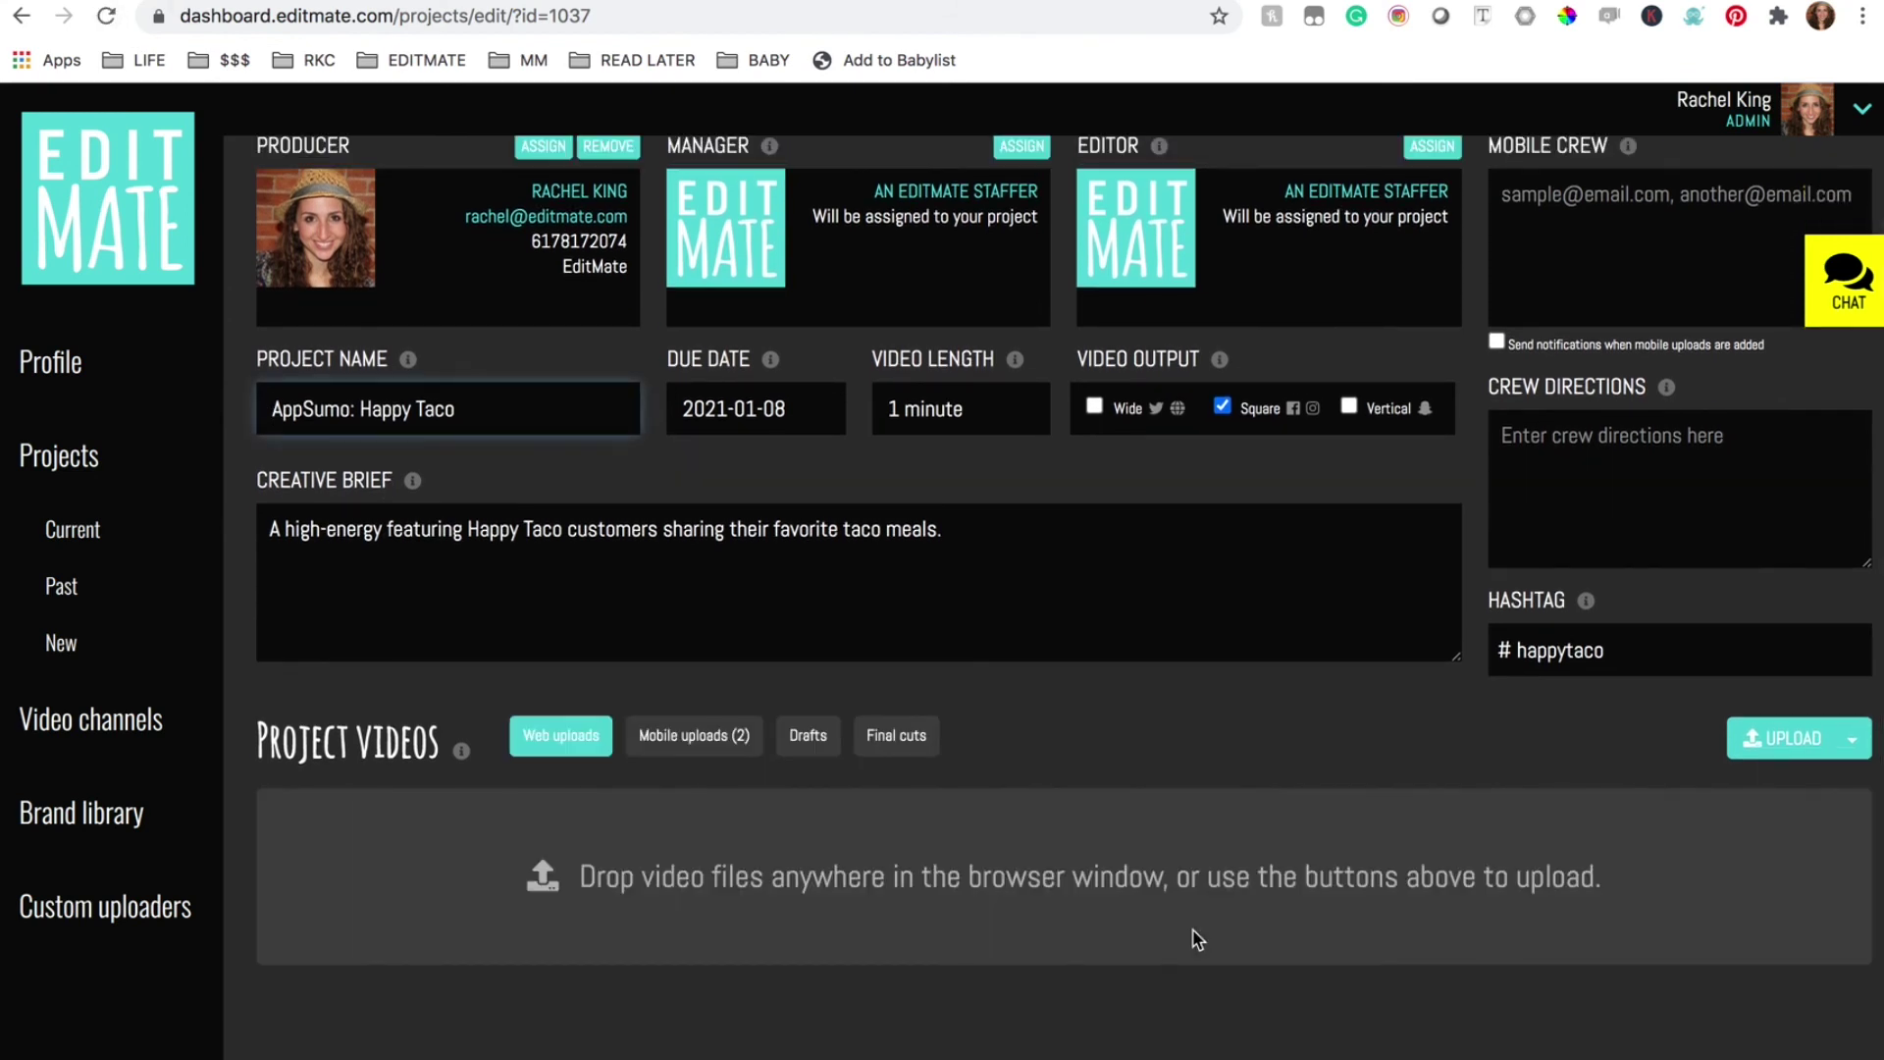
click(723, 736)
scroll(1165, 799, down, 2)
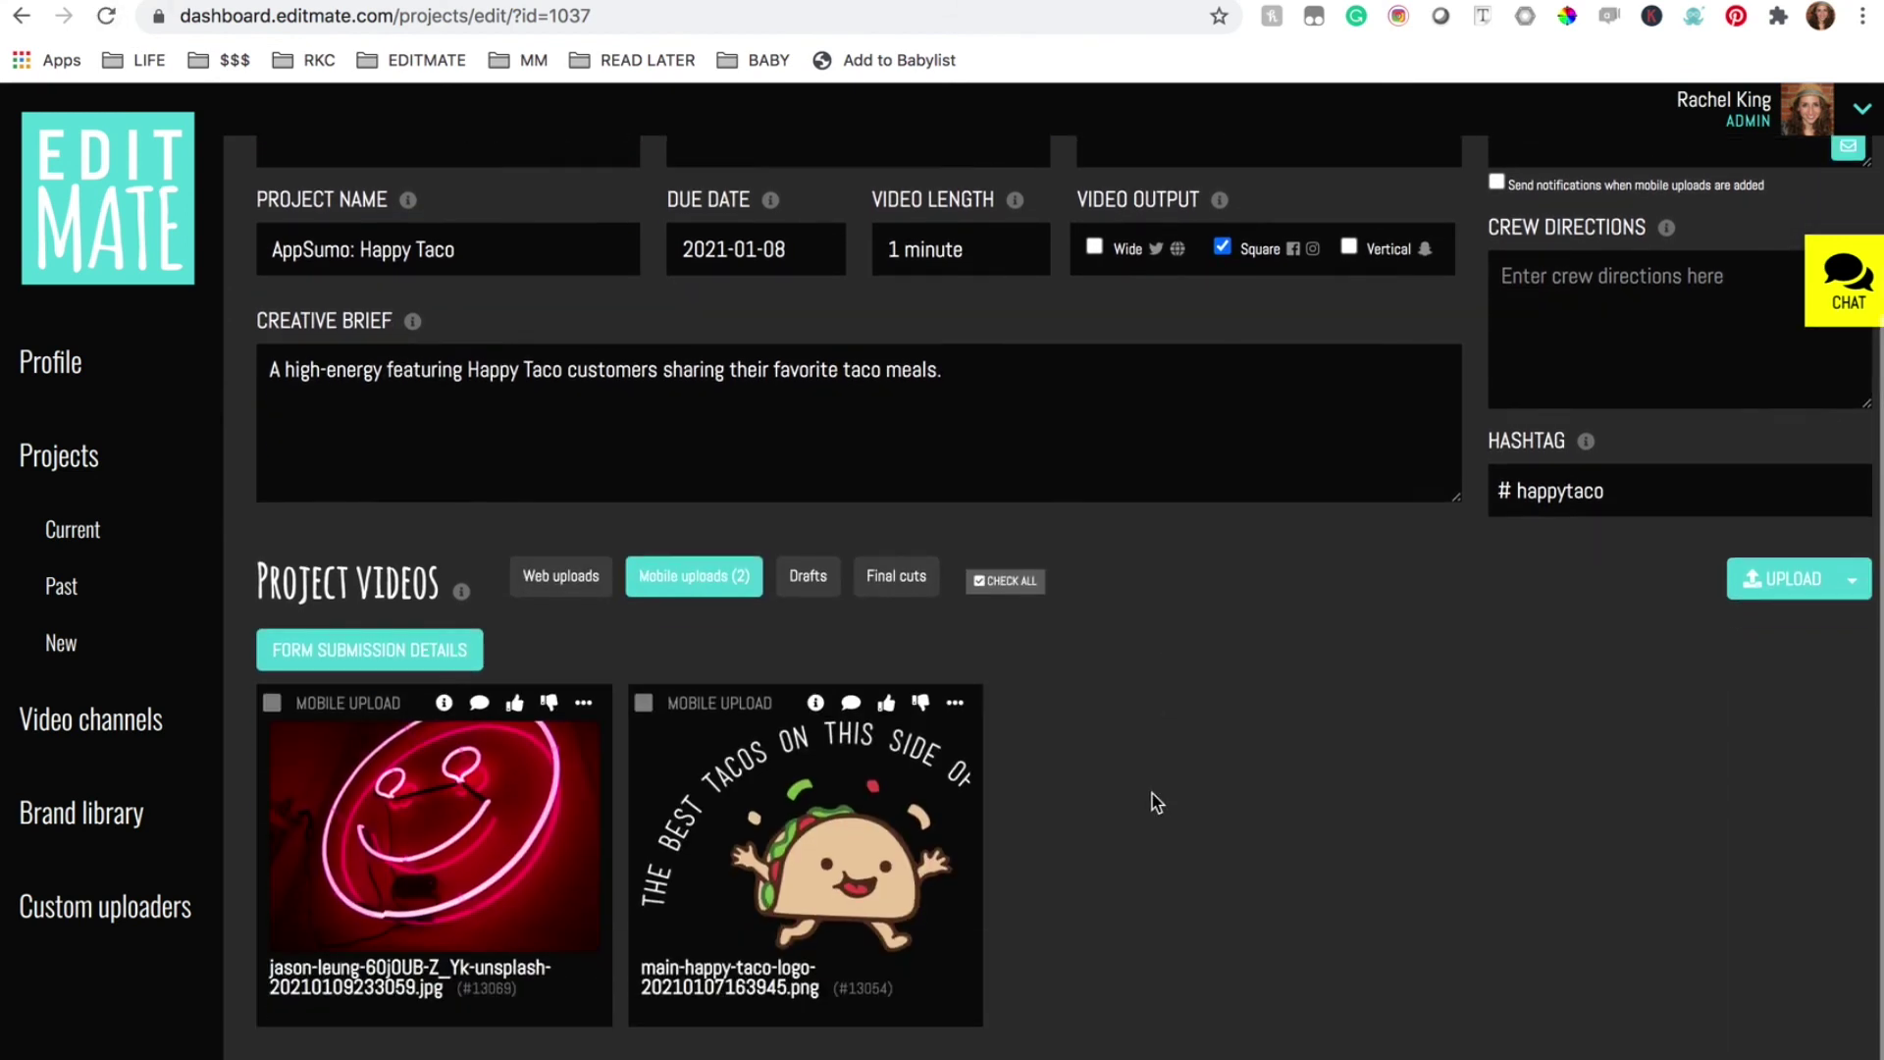